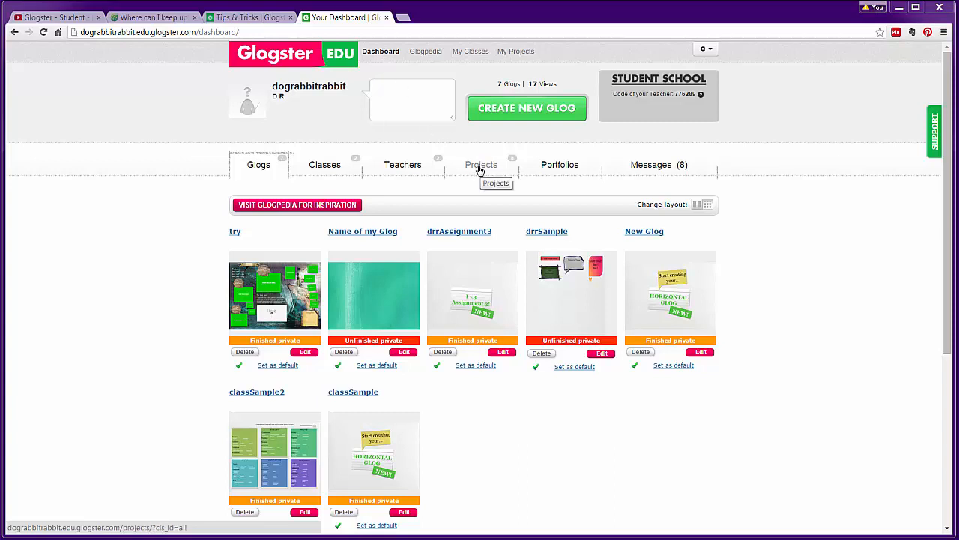
- Open the Sample Assignment project and create a glog for it
{"action": "left_click", "coordinate": [480, 166]}
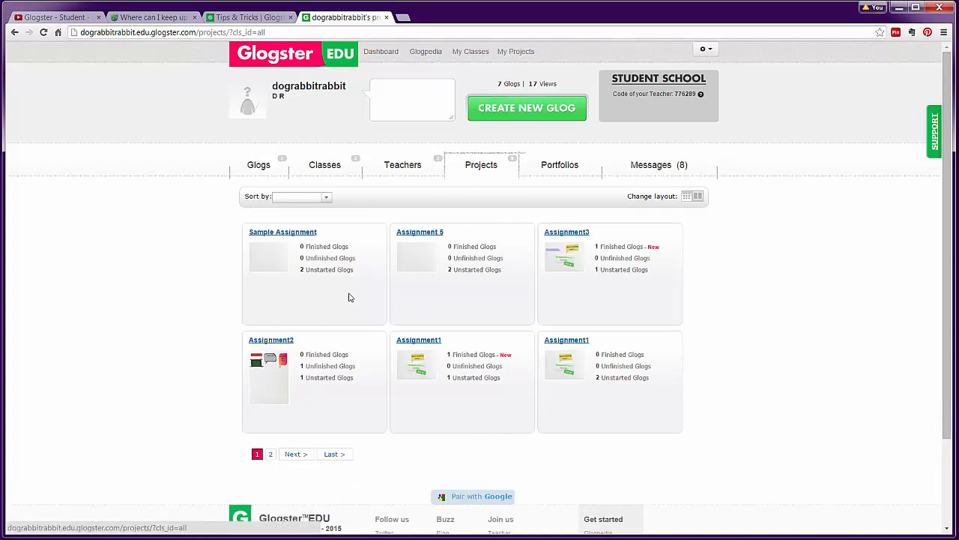
{"action": "left_click", "coordinate": [269, 233]}
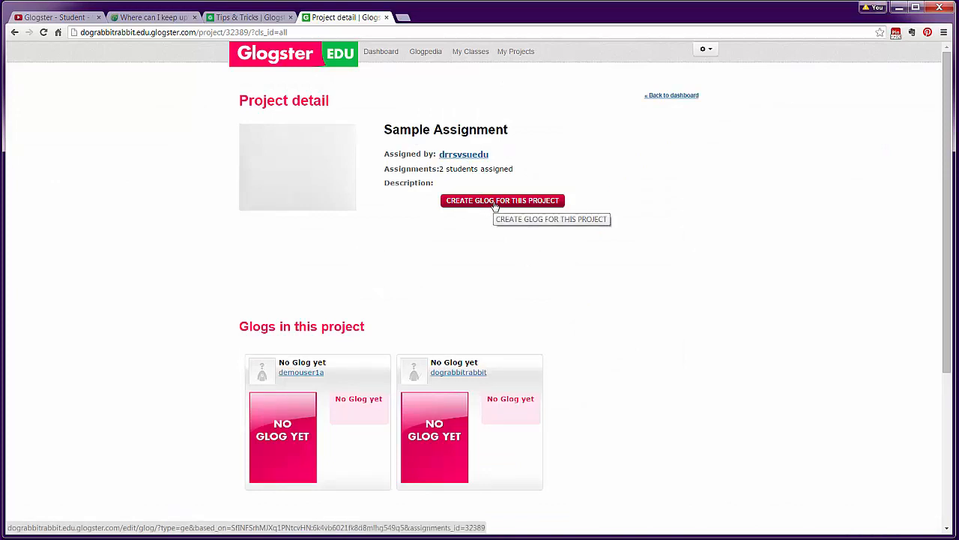
{"action": "left_click", "coordinate": [495, 202]}
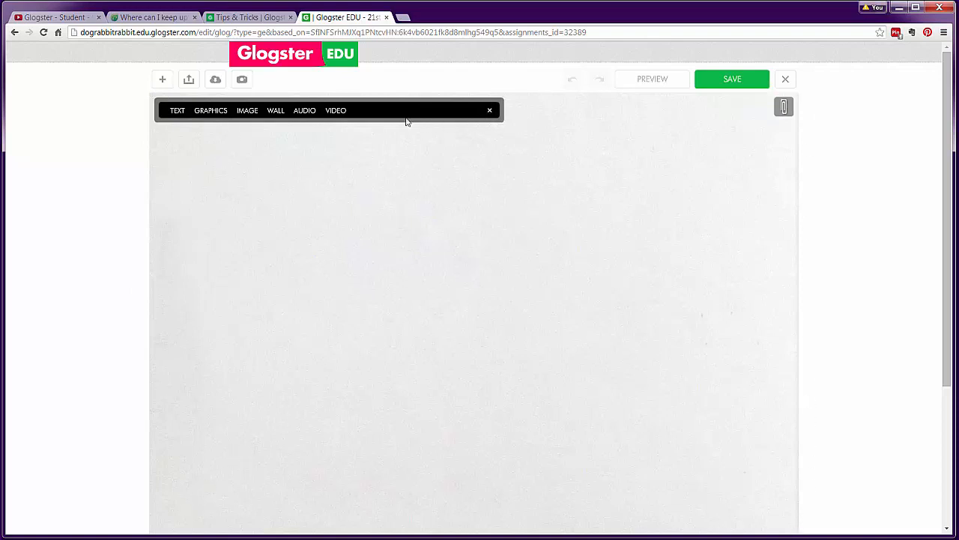
- Close and reopen the tool palette, and examine its text, graphics, image, wall, audio and video options, including the wall's solid colors and gallery
{"action": "left_click", "coordinate": [489, 111]}
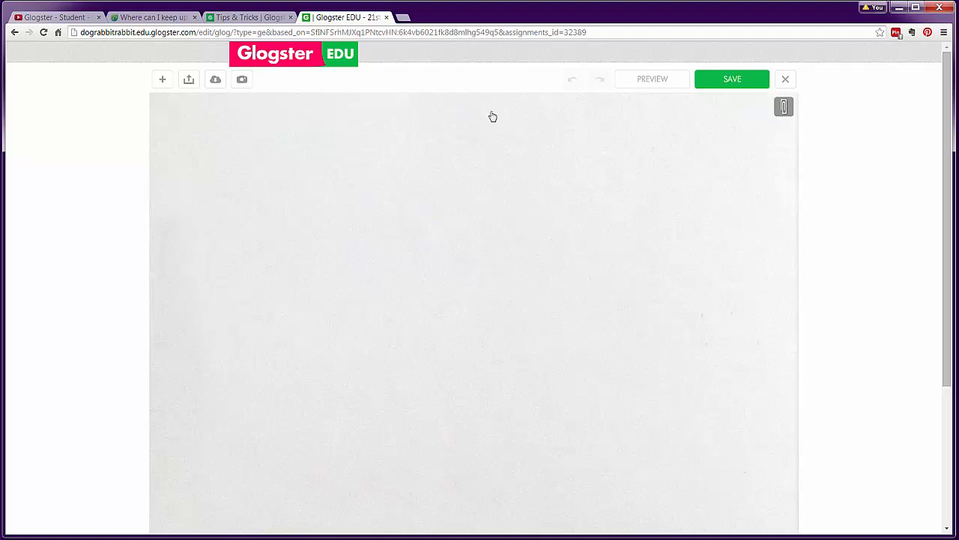
{"action": "left_click", "coordinate": [162, 82]}
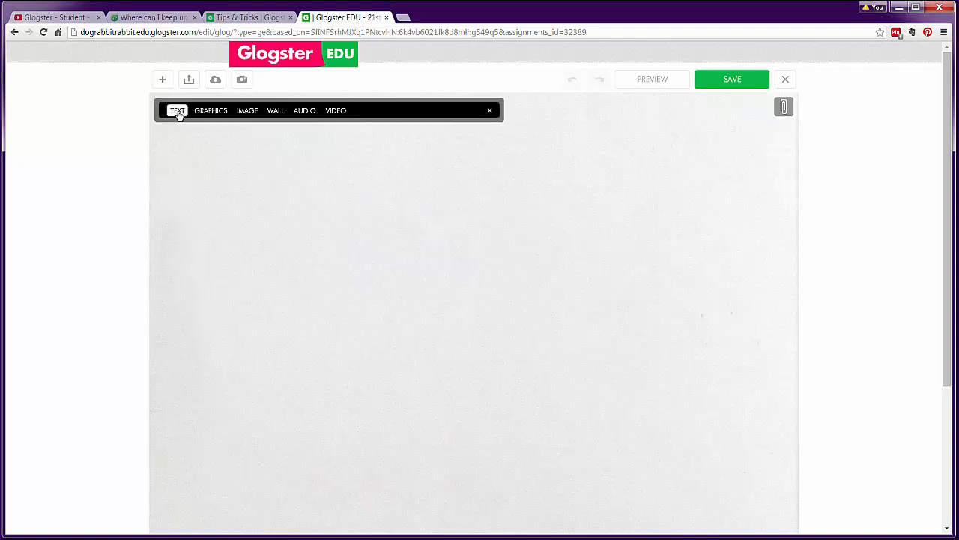
{"action": "left_click", "coordinate": [177, 111]}
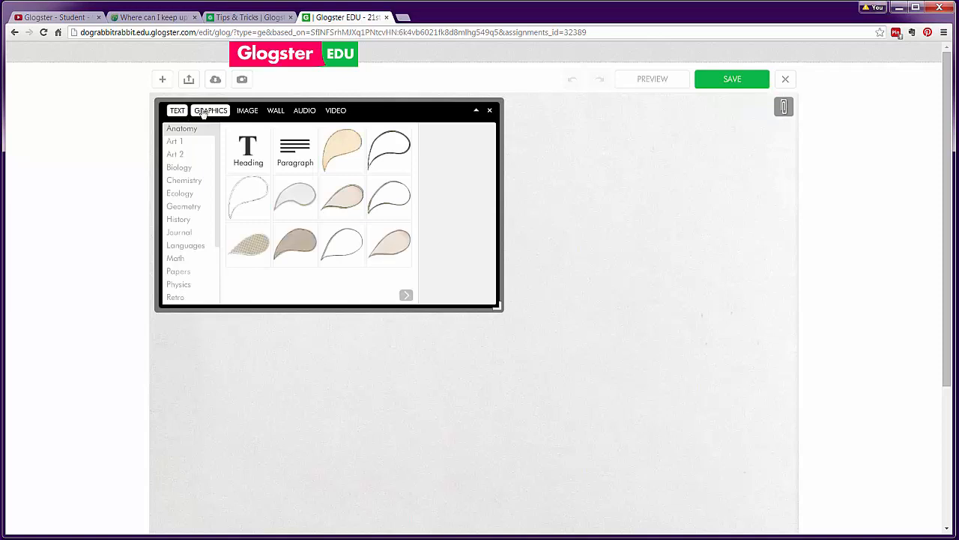
{"action": "left_click", "coordinate": [208, 112]}
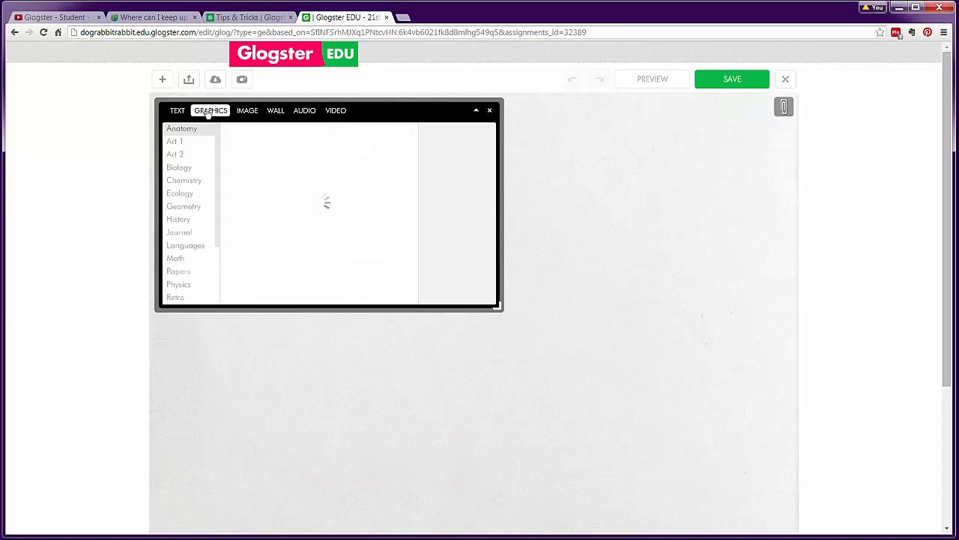
{"action": "left_click", "coordinate": [248, 112]}
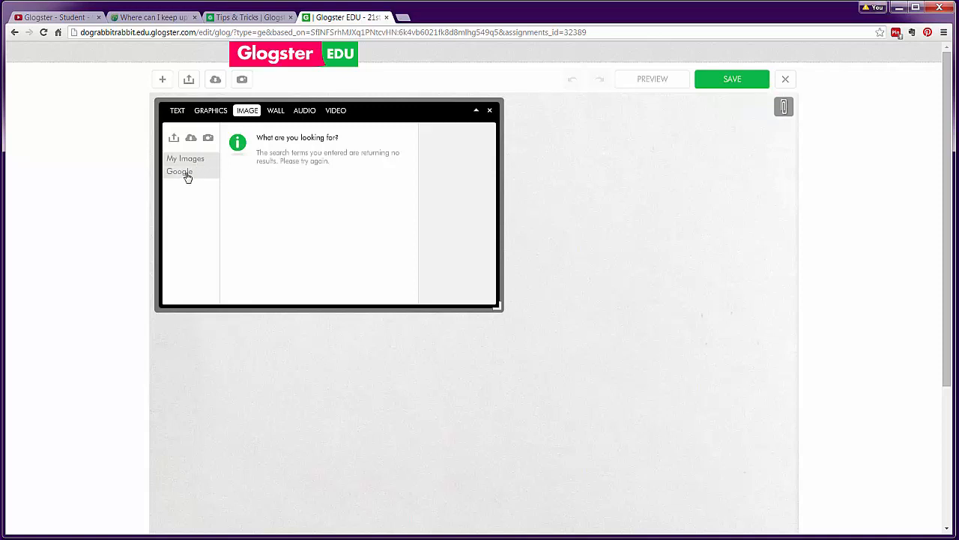
{"action": "left_click", "coordinate": [275, 111]}
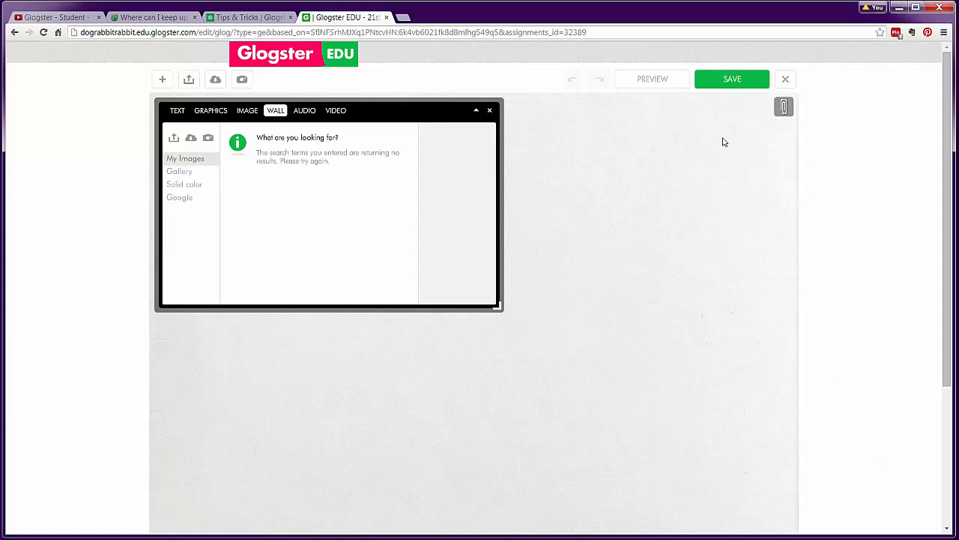
{"action": "left_click", "coordinate": [182, 184]}
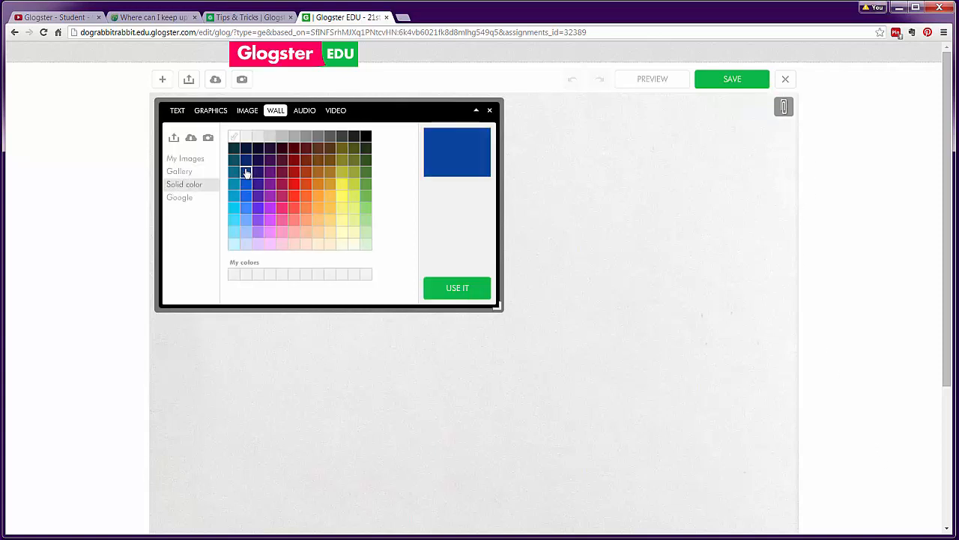
{"action": "left_click", "coordinate": [182, 172]}
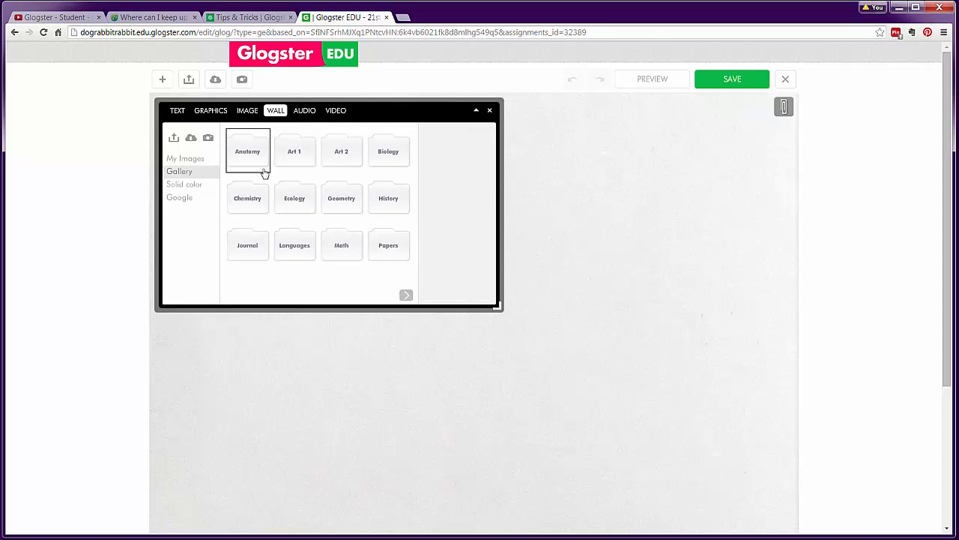
{"action": "left_click", "coordinate": [305, 110]}
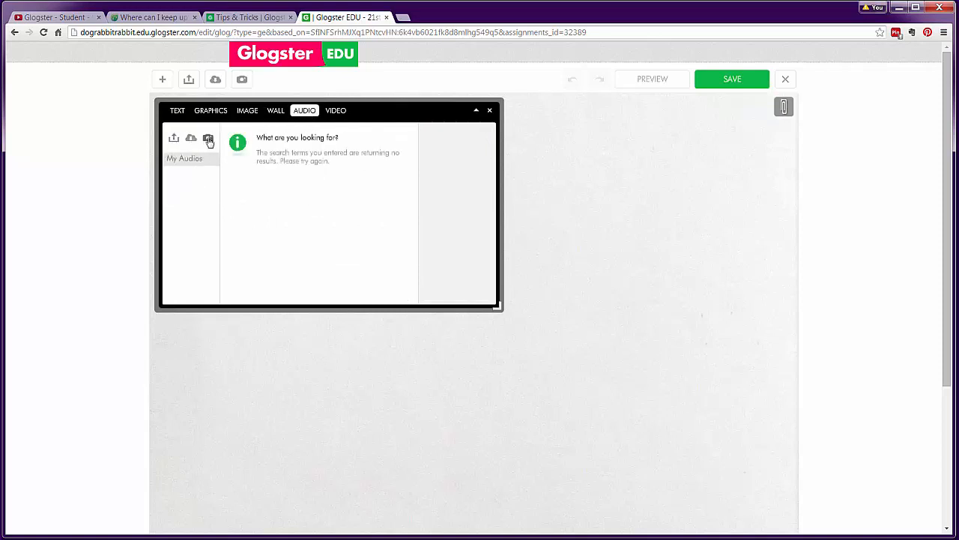
{"action": "left_click", "coordinate": [339, 113]}
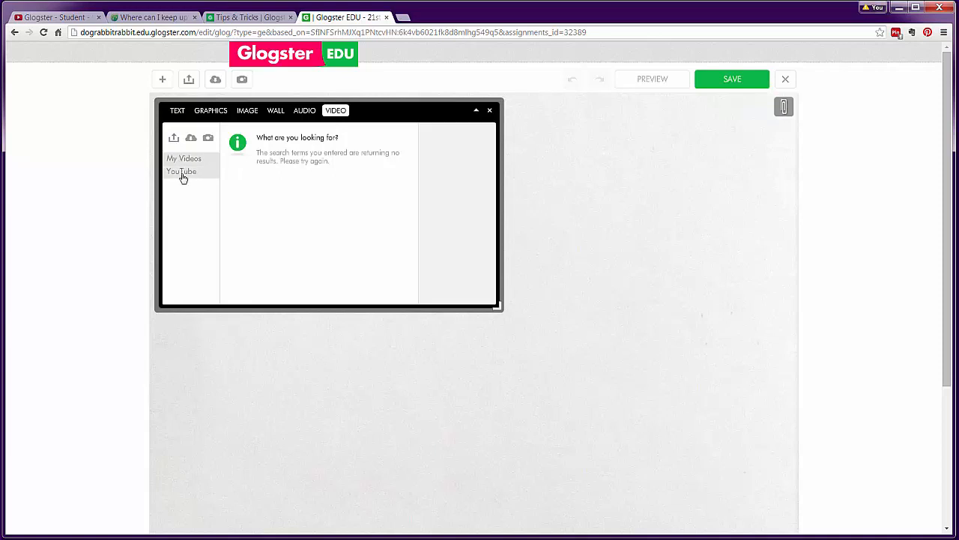
- Add a Heading text element and move it to the upper right of the glog
{"action": "left_click", "coordinate": [177, 110]}
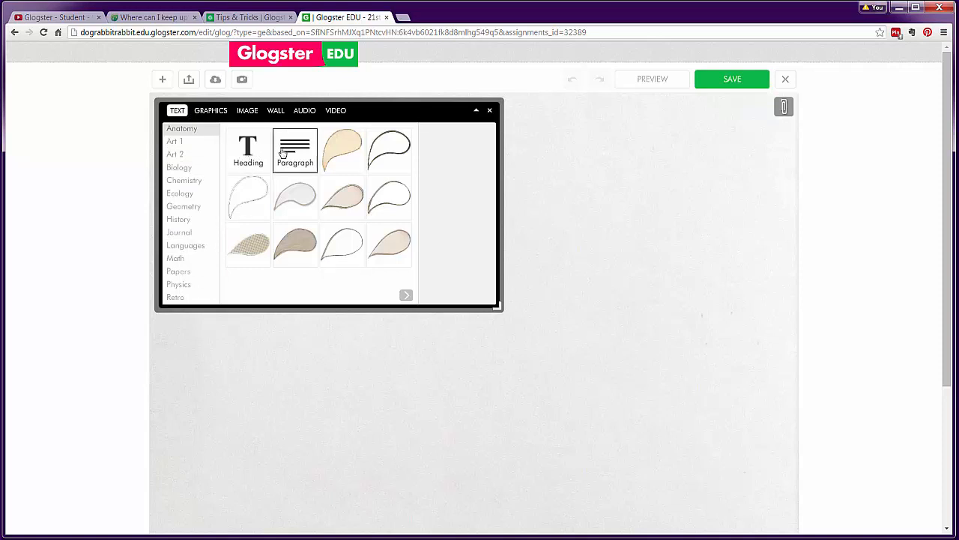
{"action": "left_click", "coordinate": [252, 156]}
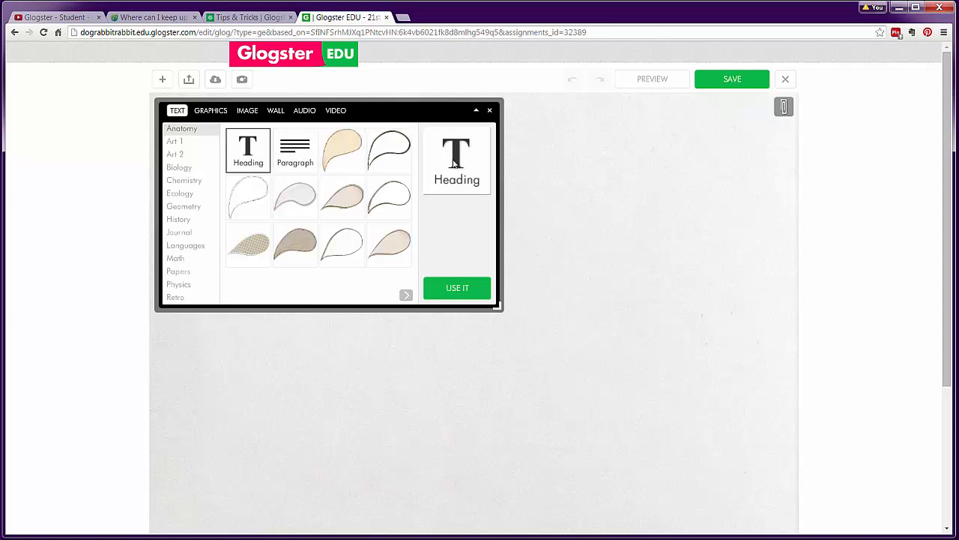
{"action": "left_click", "coordinate": [465, 291]}
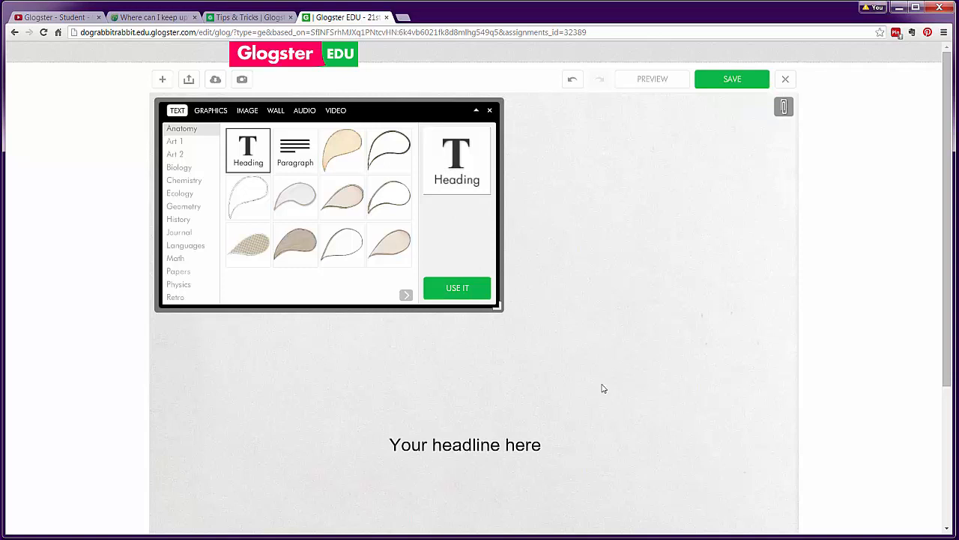
{"action": "left_click_drag", "start_coordinate": [455, 445], "coordinate": [631, 137]}
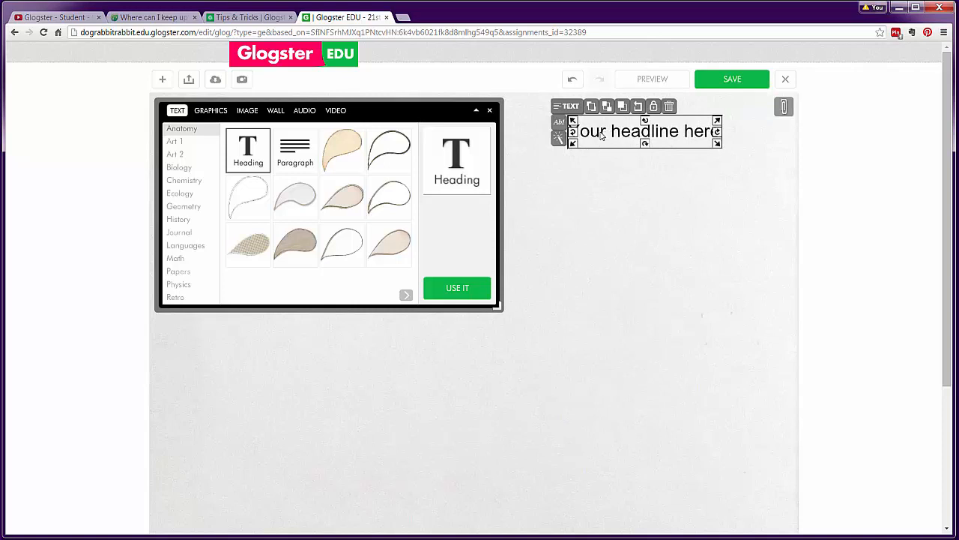
- Add the blue butterfly from the Biology graphics and place it below the headline
{"action": "left_click", "coordinate": [207, 113]}
{"action": "left_click", "coordinate": [178, 167]}
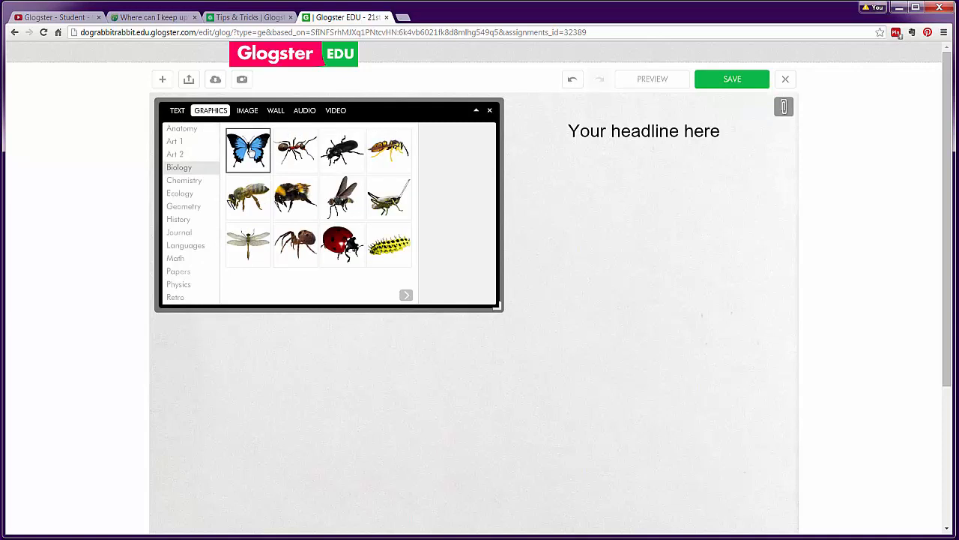
{"action": "left_click_drag", "start_coordinate": [248, 151], "coordinate": [423, 161]}
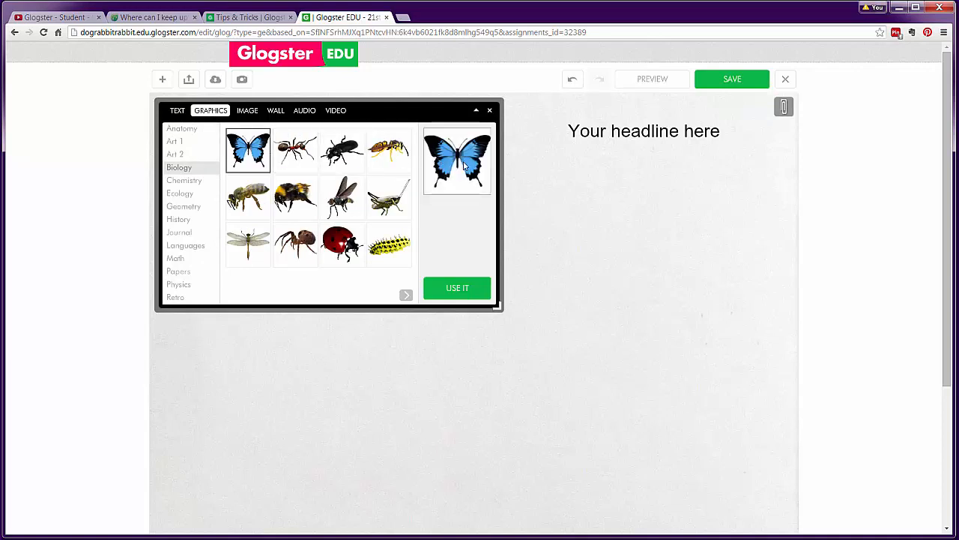
{"action": "left_click", "coordinate": [466, 291]}
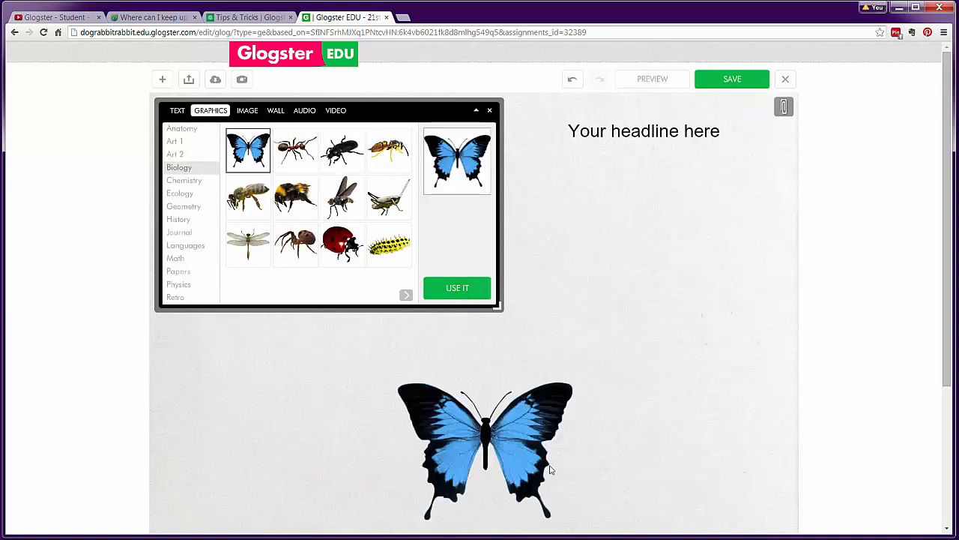
{"action": "left_click_drag", "start_coordinate": [519, 436], "coordinate": [640, 243]}
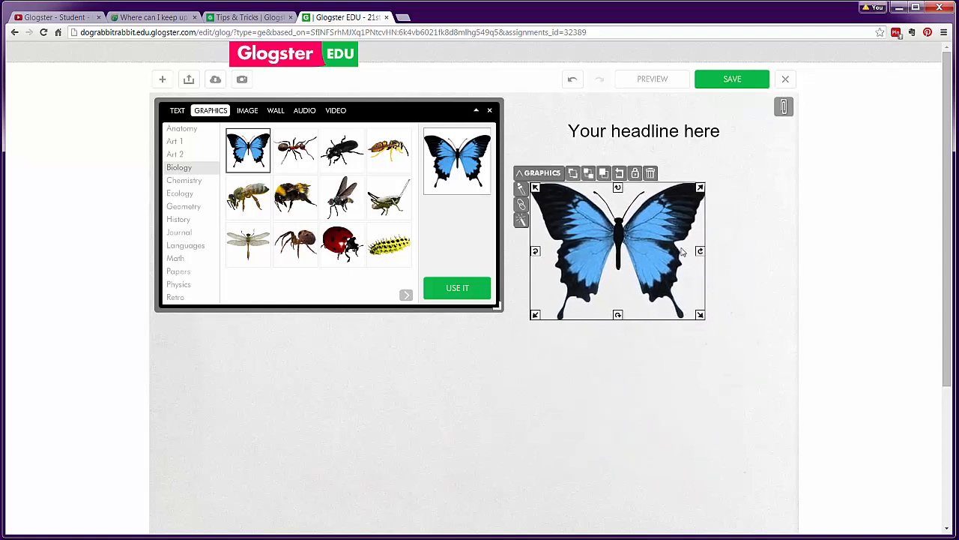
- Add the "Creative learning" Glogster EDU image from Google, close the tool palette, and move the image to the glog's upper left area
{"action": "left_click", "coordinate": [247, 111]}
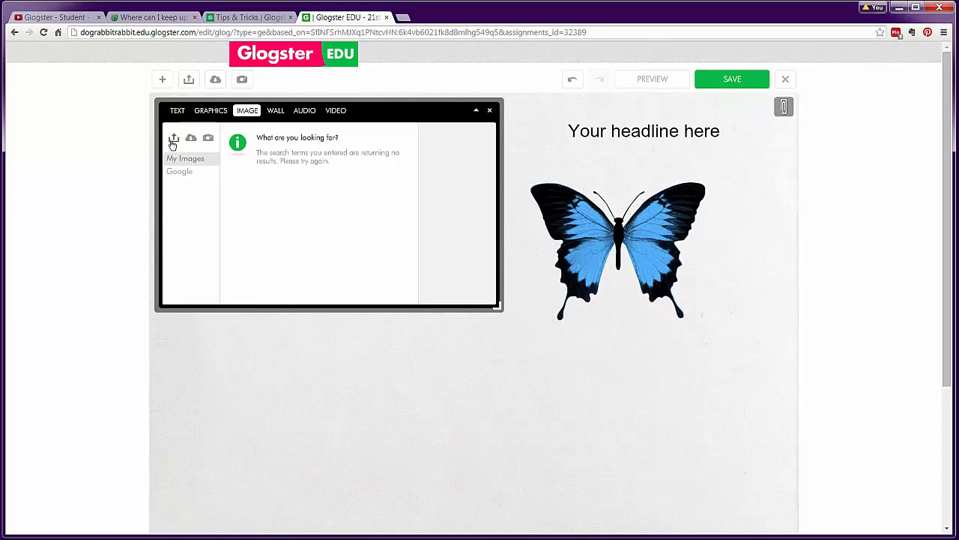
{"action": "left_click", "coordinate": [179, 172]}
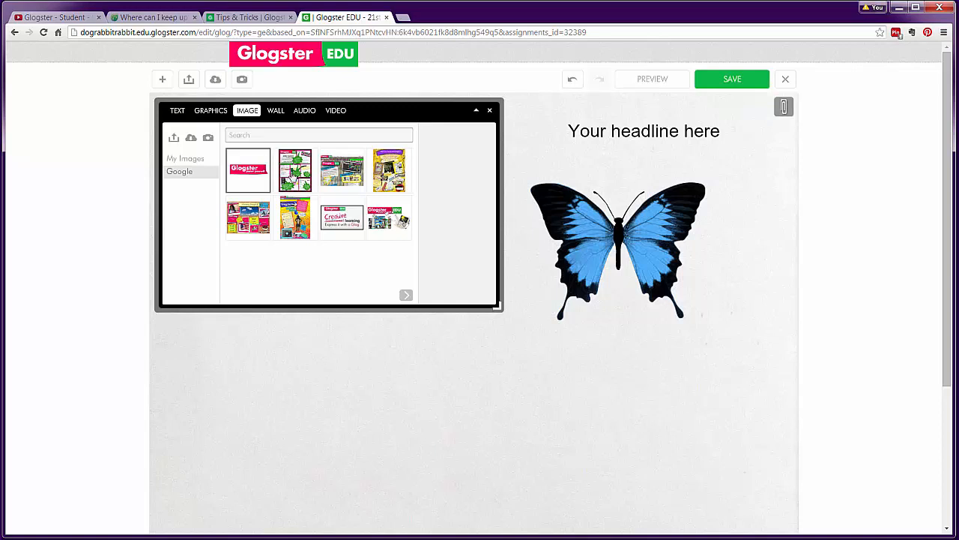
{"action": "left_click", "coordinate": [342, 217]}
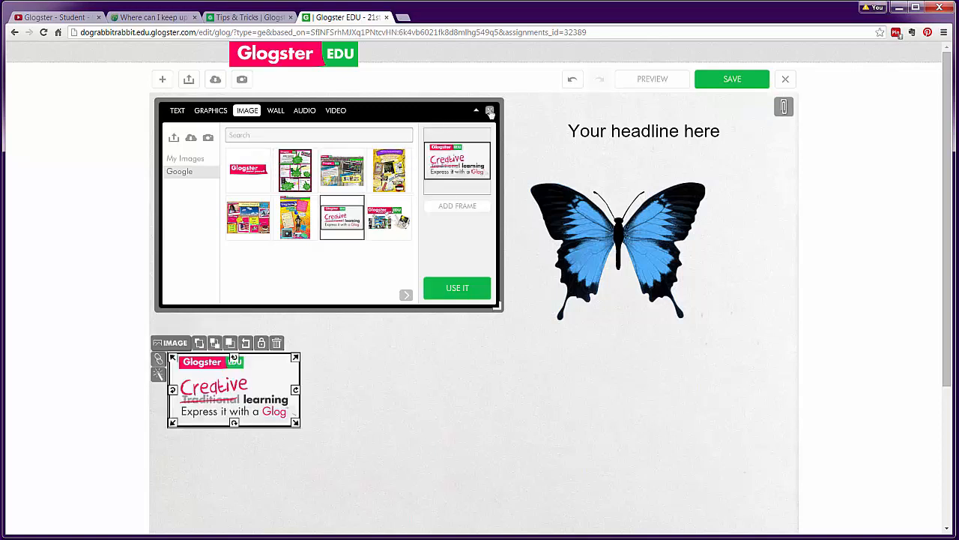
{"action": "left_click", "coordinate": [490, 111]}
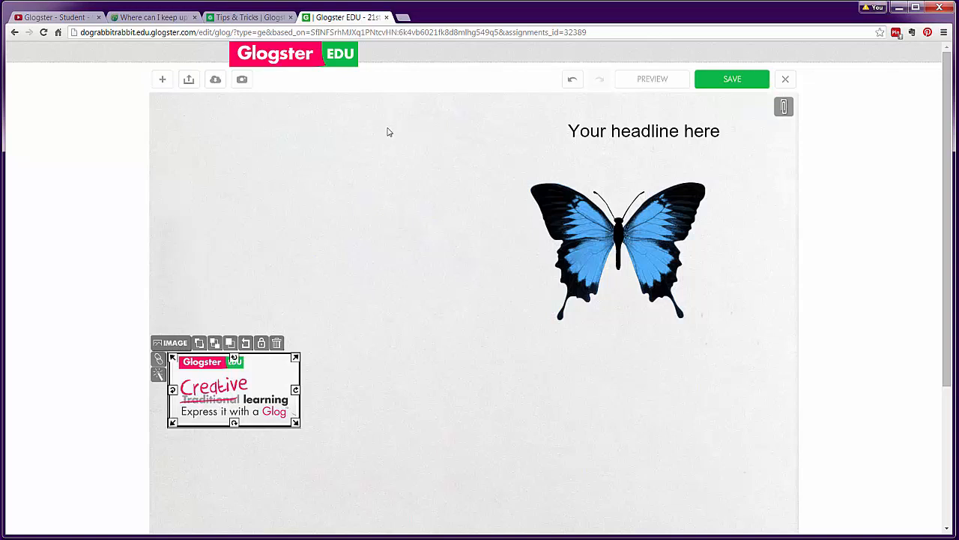
{"action": "left_click_drag", "start_coordinate": [262, 397], "coordinate": [355, 231]}
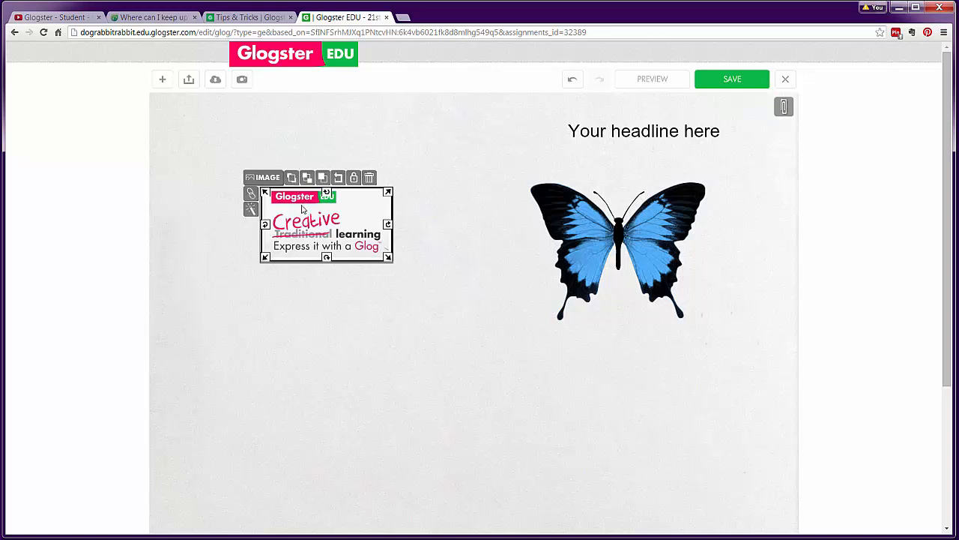
- Overlap the Creative learning image with the butterfly's left wing, send it behind the butterfly, and bring it back to the front
{"action": "left_click_drag", "start_coordinate": [299, 217], "coordinate": [490, 212]}
{"action": "left_click", "coordinate": [497, 172]}
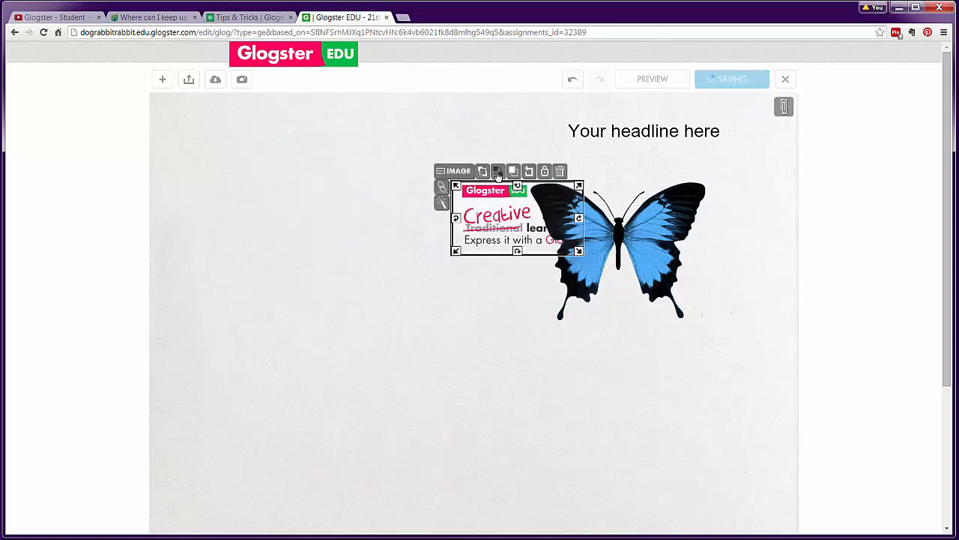
{"action": "left_click", "coordinate": [499, 173]}
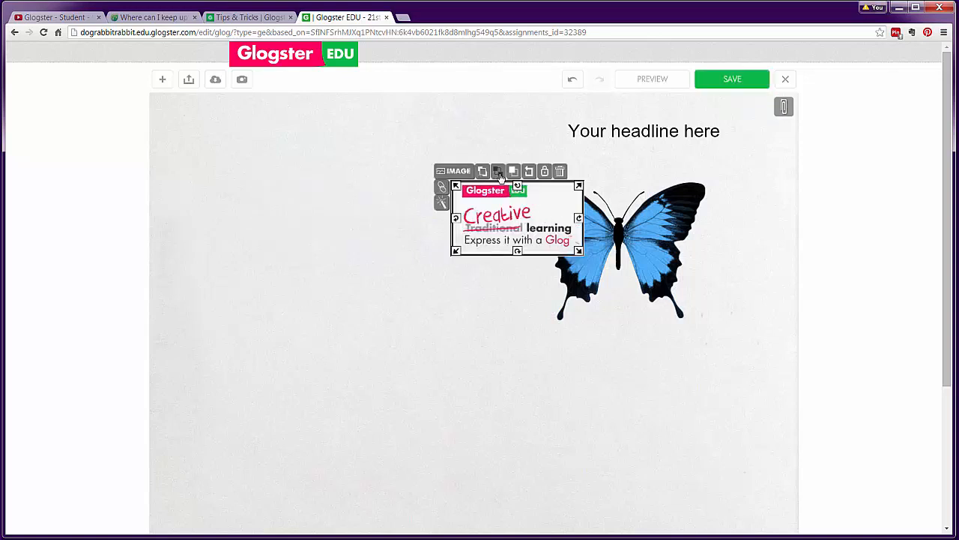
- Move the Creative learning image away from the butterfly and duplicate it, placing the copy below the original and enlarging then resetting its size
{"action": "left_click_drag", "start_coordinate": [522, 194], "coordinate": [346, 192]}
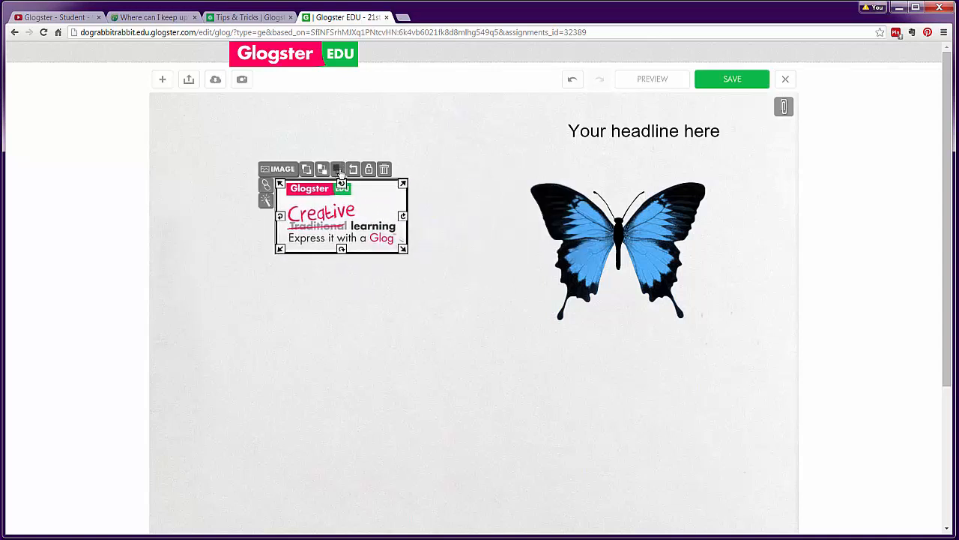
{"action": "left_click", "coordinate": [338, 170]}
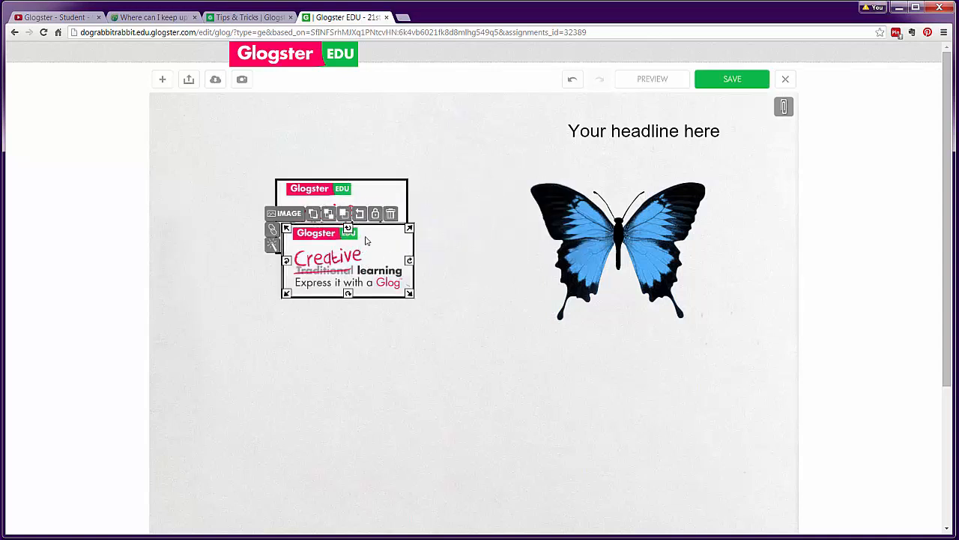
{"action": "left_click_drag", "start_coordinate": [367, 240], "coordinate": [287, 359]}
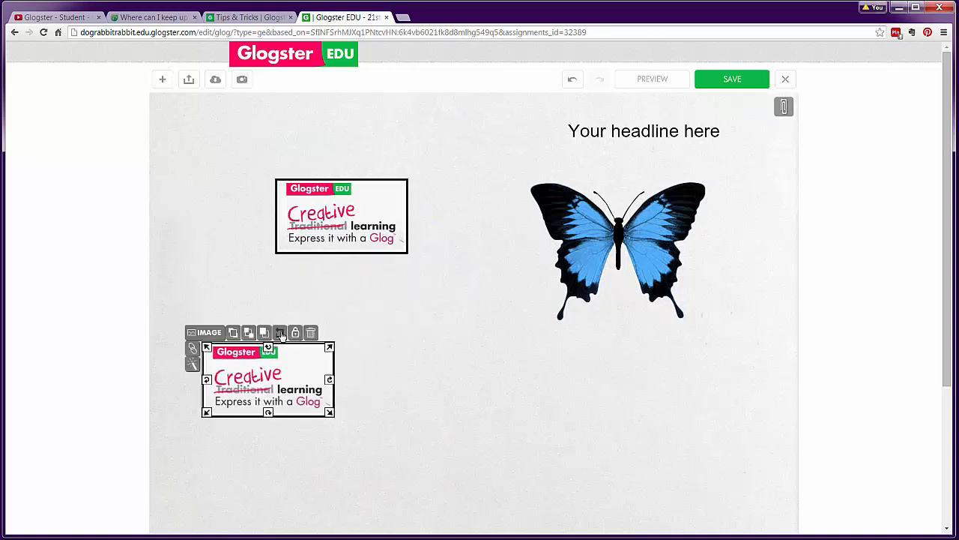
{"action": "left_click_drag", "start_coordinate": [329, 347], "coordinate": [434, 285]}
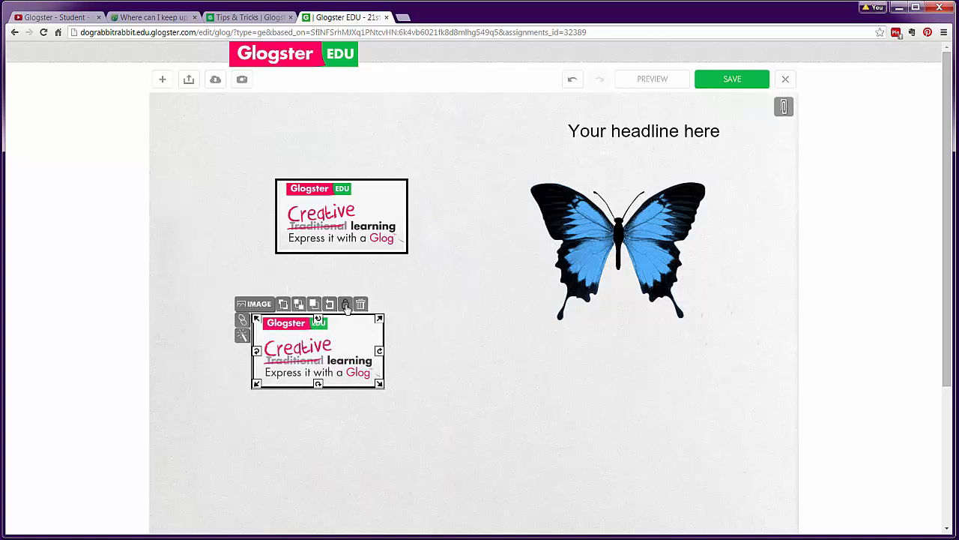
- Lock the lower copy of the Creative learning image, and unlock it again
{"action": "left_click", "coordinate": [346, 305]}
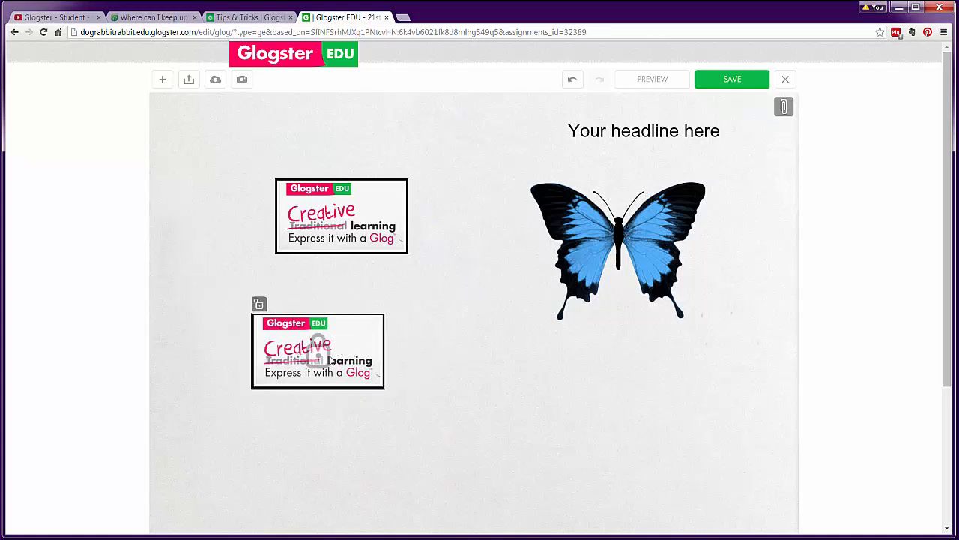
{"action": "left_click", "coordinate": [258, 305]}
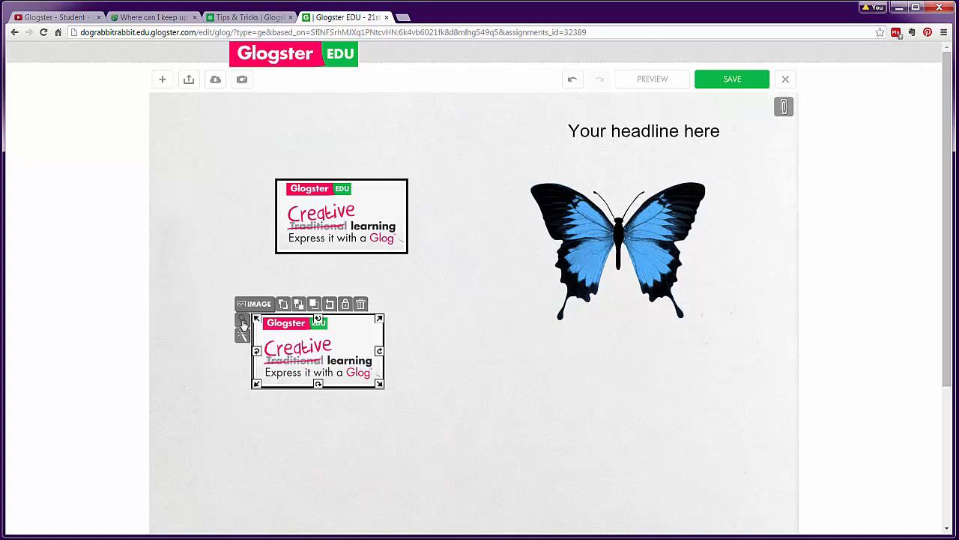
- Turn on the shadow effect for the lower copy of the Creative learning image, and delete that copy
{"action": "left_click", "coordinate": [243, 320]}
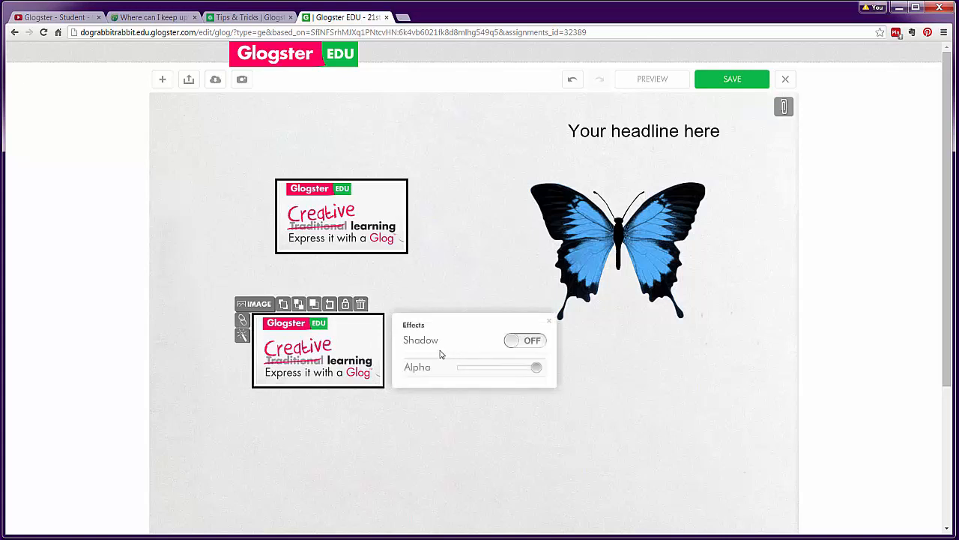
{"action": "left_click", "coordinate": [516, 342]}
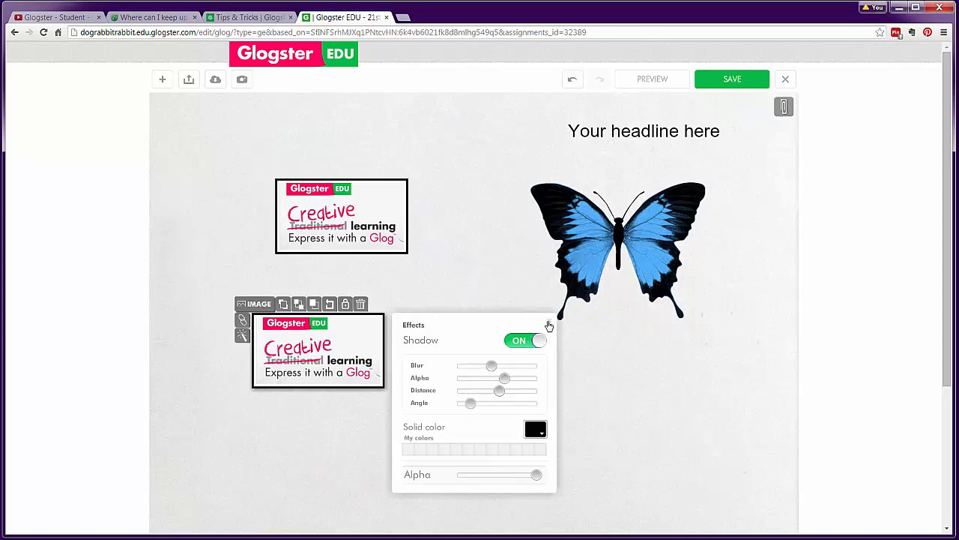
{"action": "left_click", "coordinate": [548, 326]}
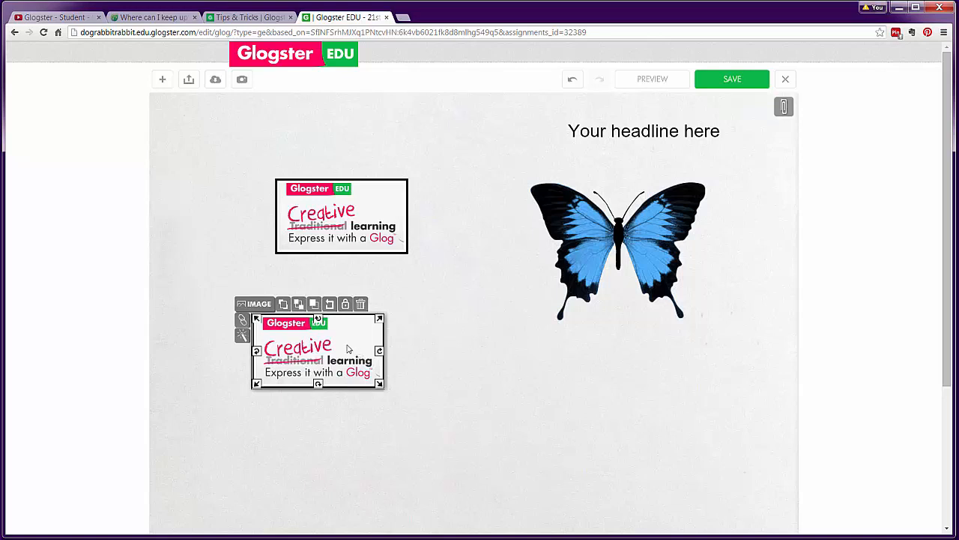
{"action": "left_click_drag", "start_coordinate": [347, 348], "coordinate": [320, 350]}
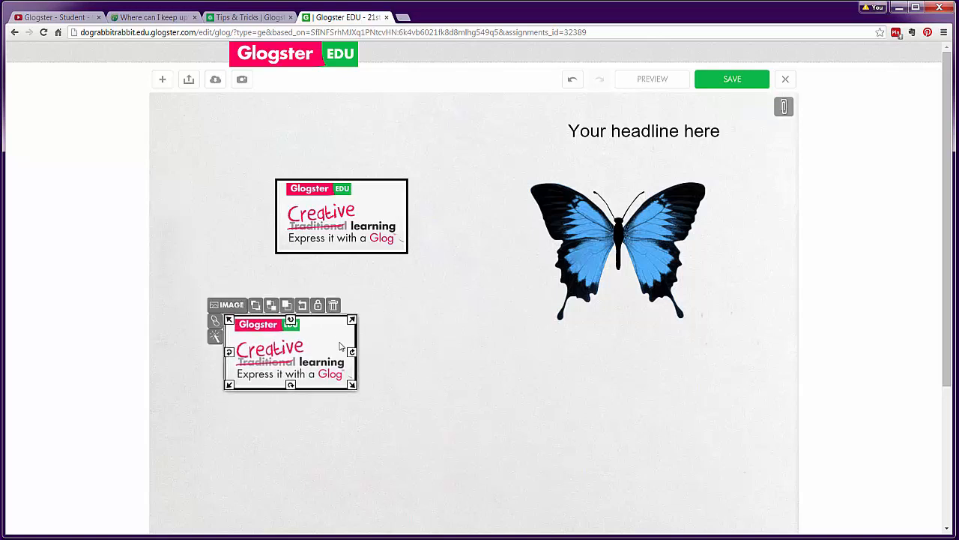
{"action": "left_click", "coordinate": [334, 307]}
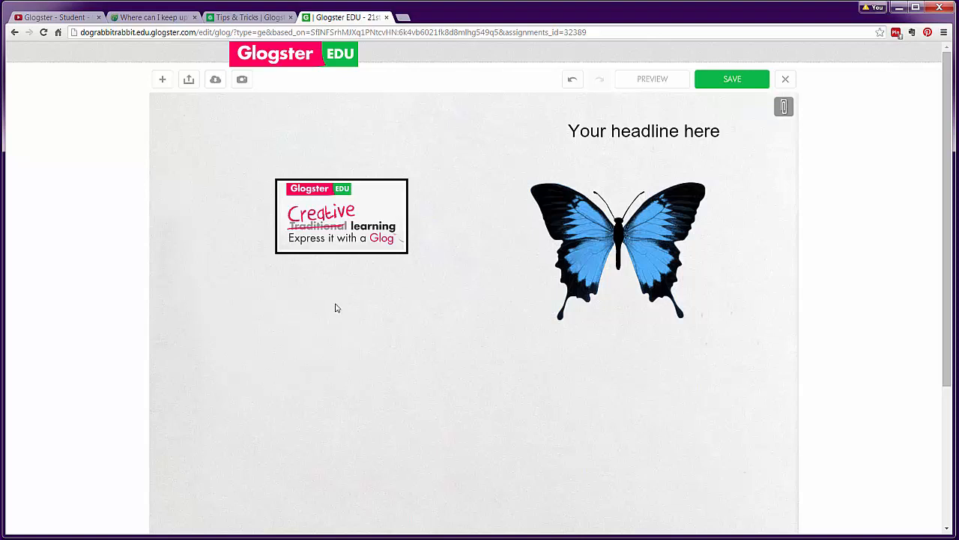
- Rotate the remaining Creative learning image so it tilts counterclockwise, and enlarge it from its lower-left corner
{"action": "left_click", "coordinate": [337, 210]}
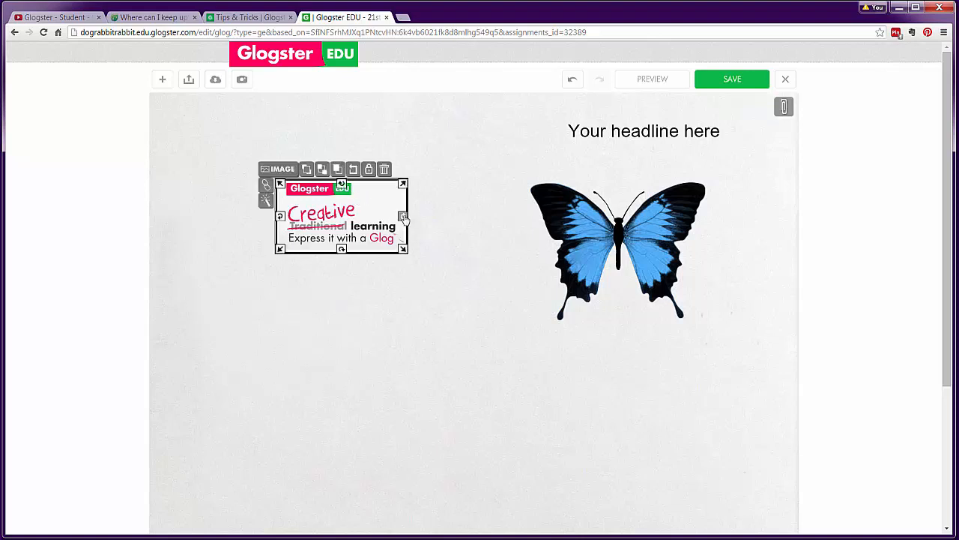
{"action": "left_click_drag", "start_coordinate": [403, 217], "coordinate": [404, 238]}
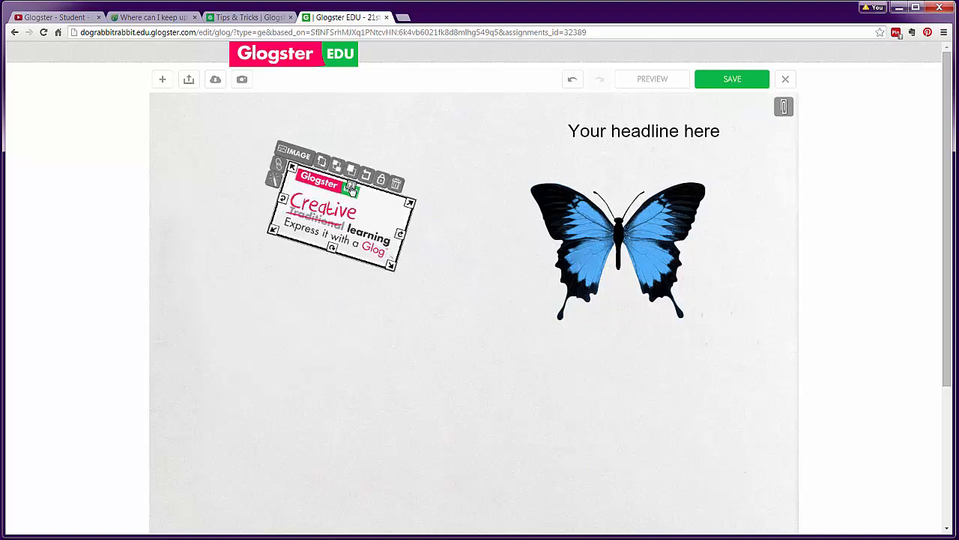
{"action": "left_click_drag", "start_coordinate": [282, 199], "coordinate": [283, 239]}
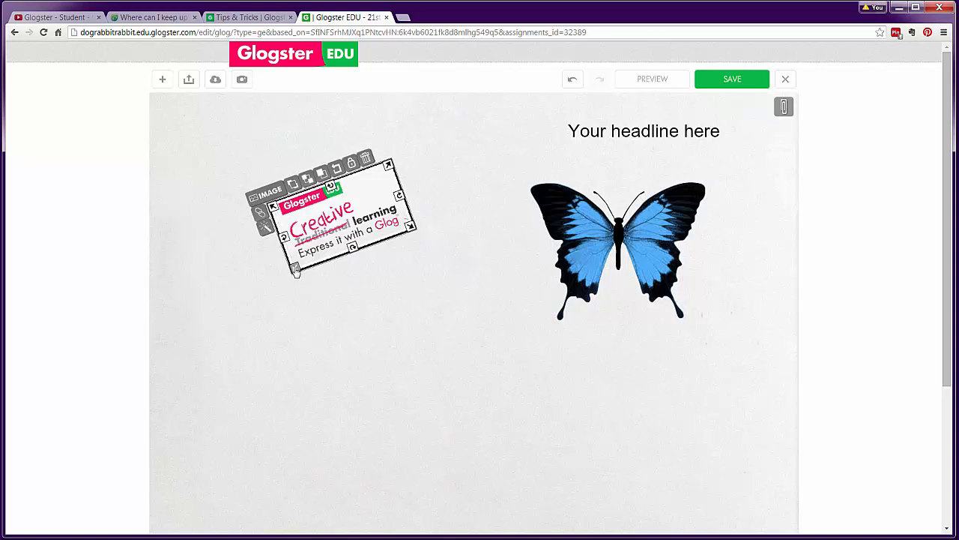
{"action": "left_click_drag", "start_coordinate": [296, 271], "coordinate": [250, 338]}
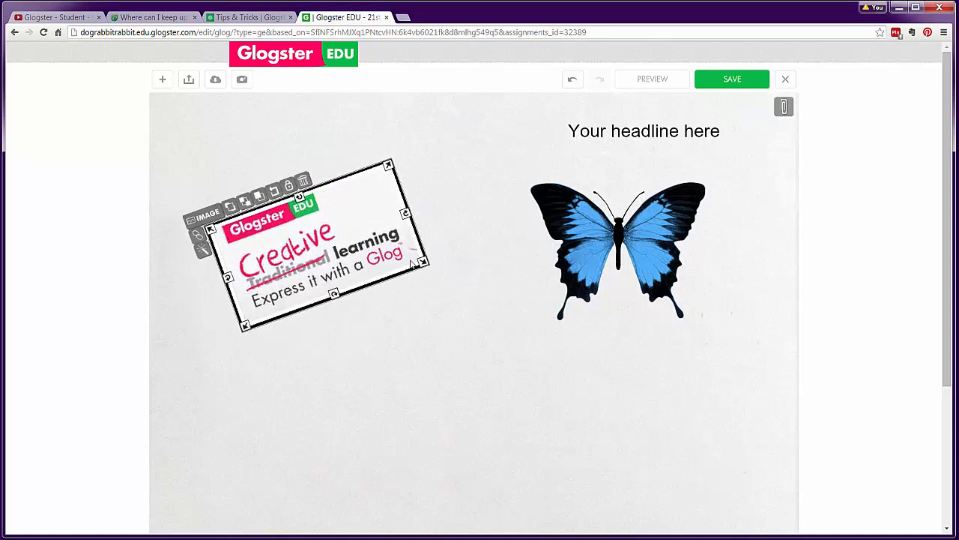
- Move the headline text below the Creative learning image and butterfly, and replace its wording with "This is the Title of my Glog"
{"action": "left_click_drag", "start_coordinate": [604, 136], "coordinate": [403, 377]}
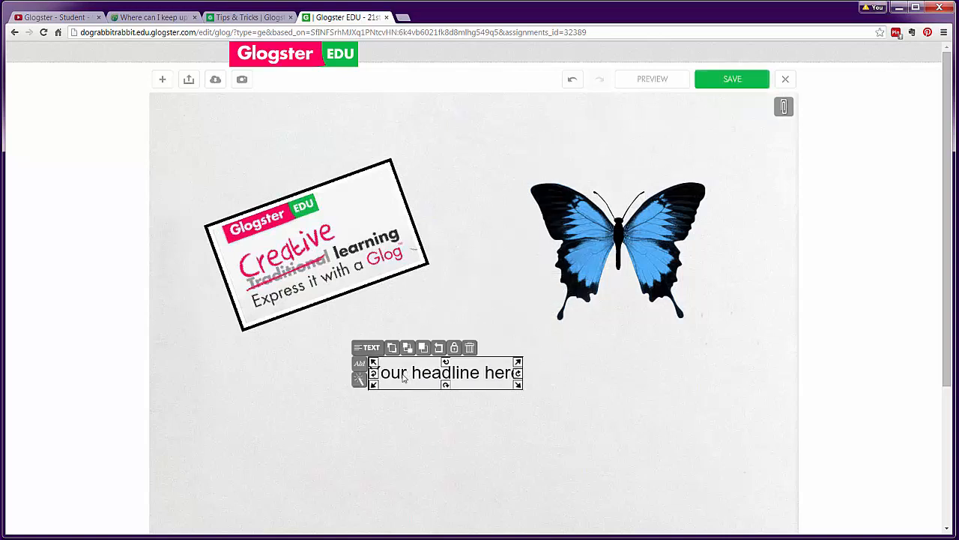
{"action": "double_click", "coordinate": [403, 374]}
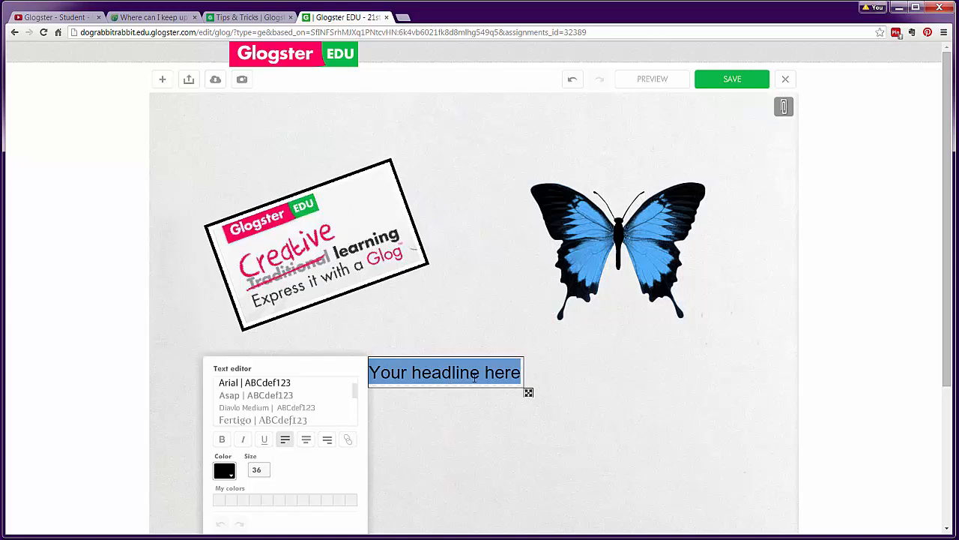
{"action": "type", "text": "This is the Title of my Glog"}
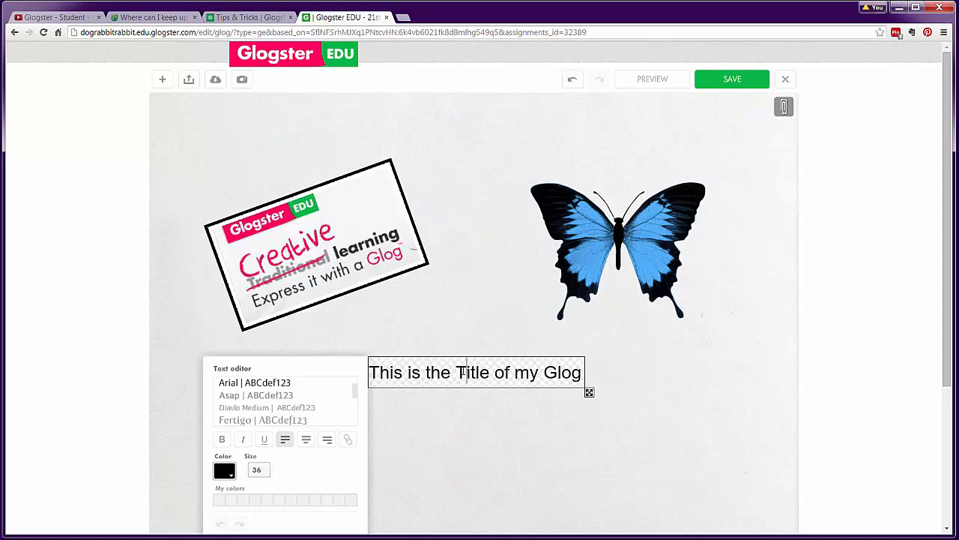
- Format the word "Title" in the headline as bold Fertigo at size 45
{"action": "left_click_drag", "start_coordinate": [457, 373], "coordinate": [491, 373]}
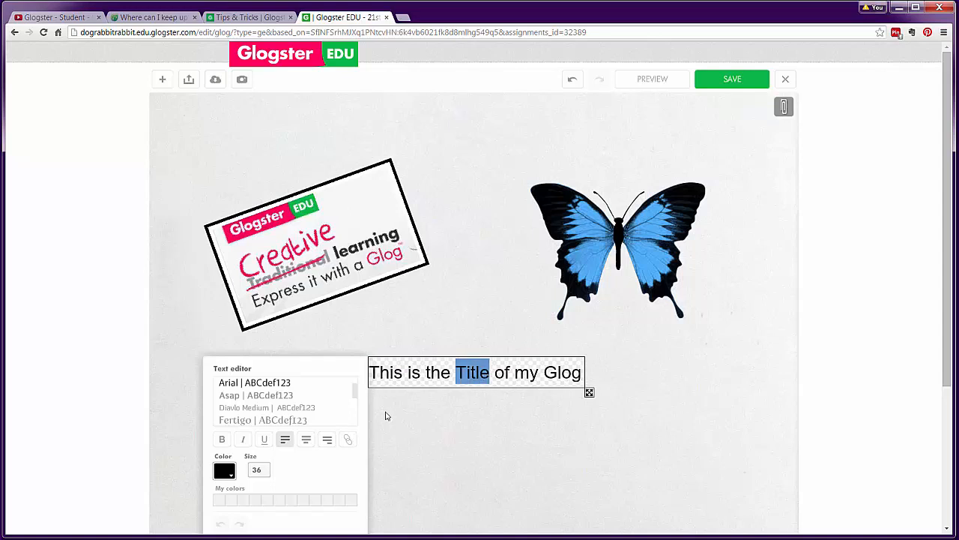
{"action": "left_click", "coordinate": [285, 423]}
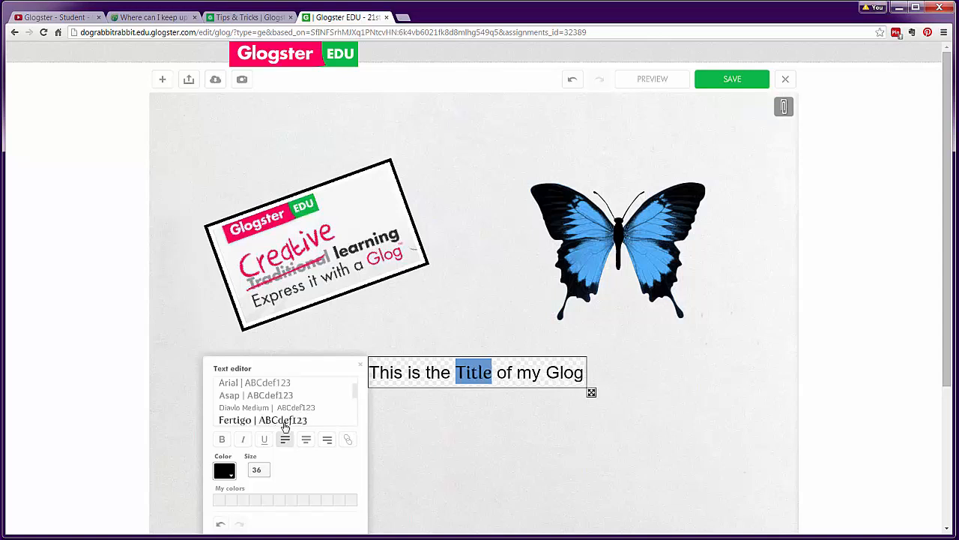
{"action": "left_click", "coordinate": [223, 439]}
{"action": "left_click_drag", "start_coordinate": [262, 470], "coordinate": [249, 472]}
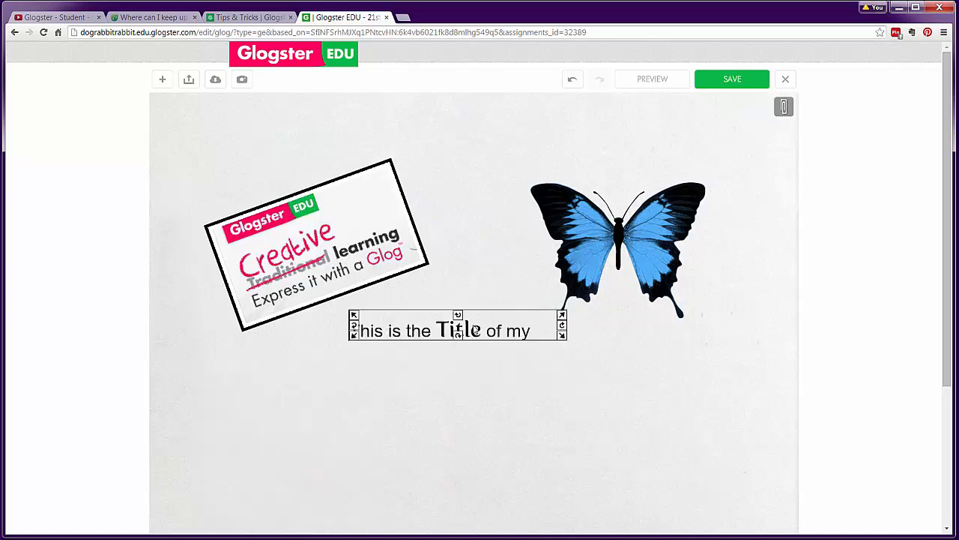
{"action": "left_click_drag", "start_coordinate": [476, 329], "coordinate": [479, 139]}
{"action": "double_click", "coordinate": [453, 140]}
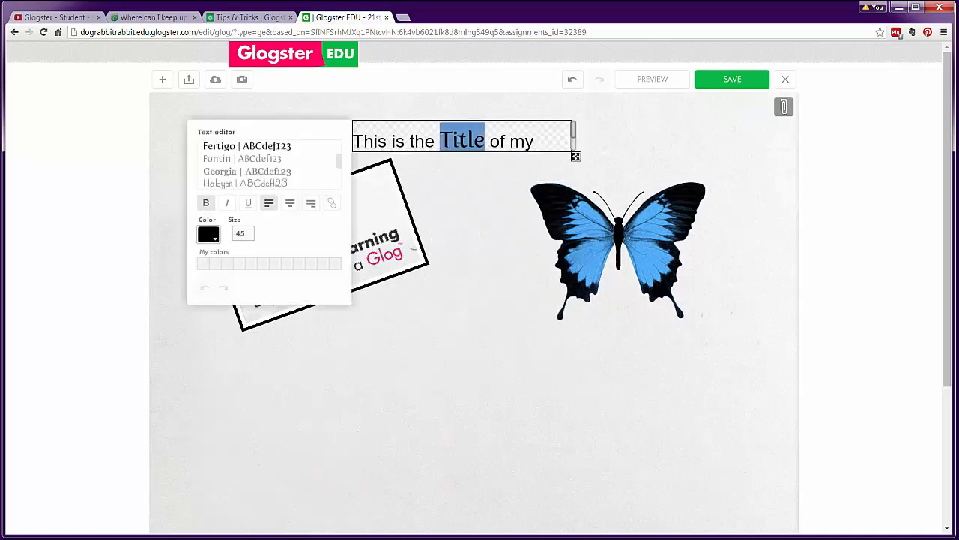
{"action": "left_click", "coordinate": [451, 141]}
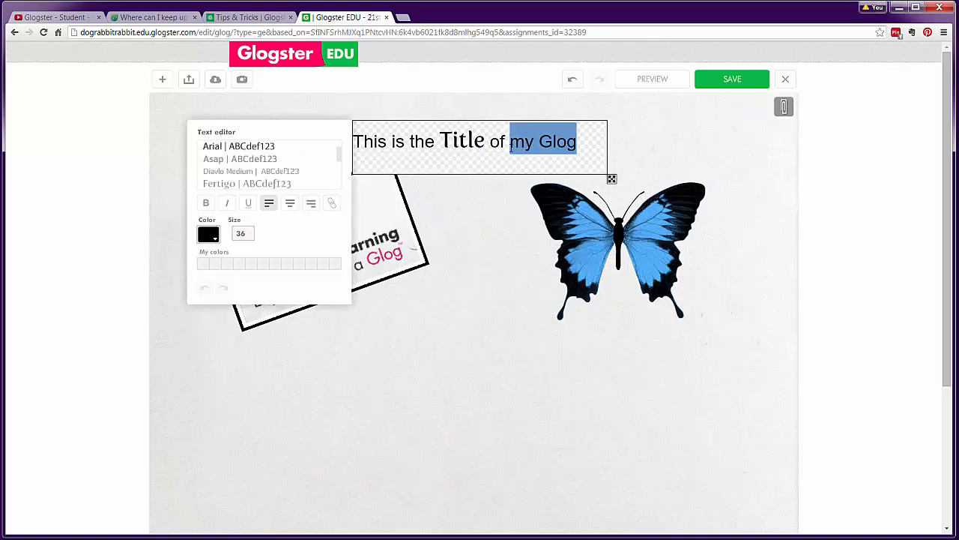
{"action": "left_click", "coordinate": [332, 202]}
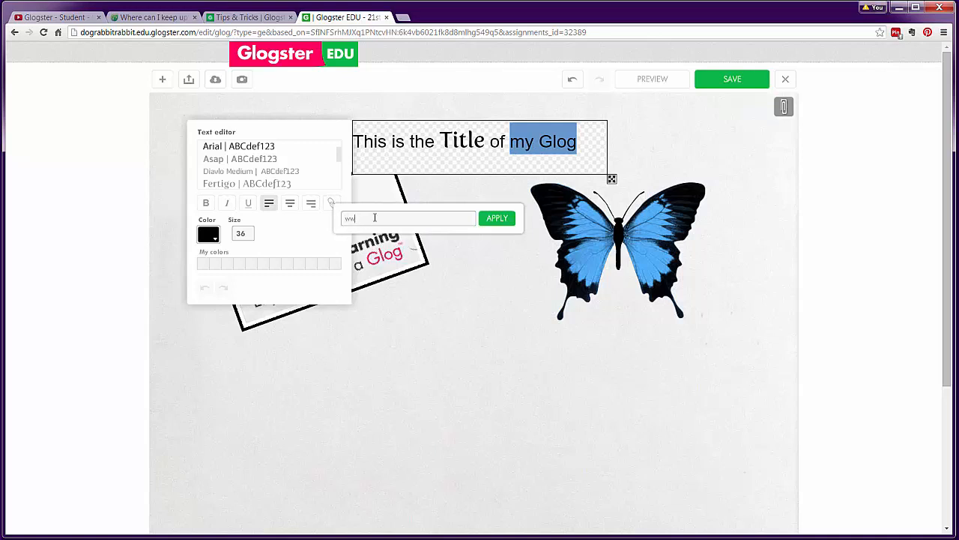
{"action": "key", "text": "Return"}
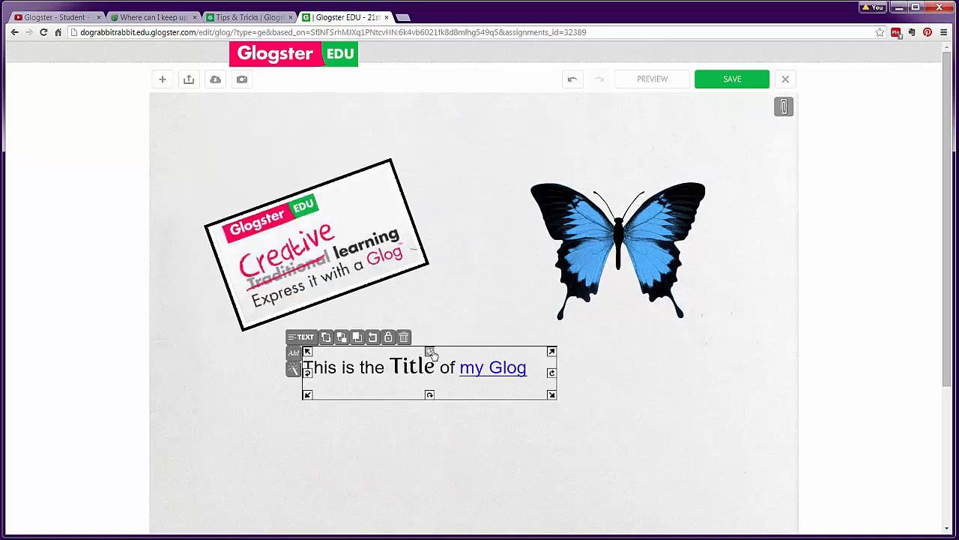
- Tilt the title text slightly counterclockwise and bring it in front of the Creative learning image, overlapping the image's upper part
{"action": "left_click_drag", "start_coordinate": [431, 353], "coordinate": [405, 368]}
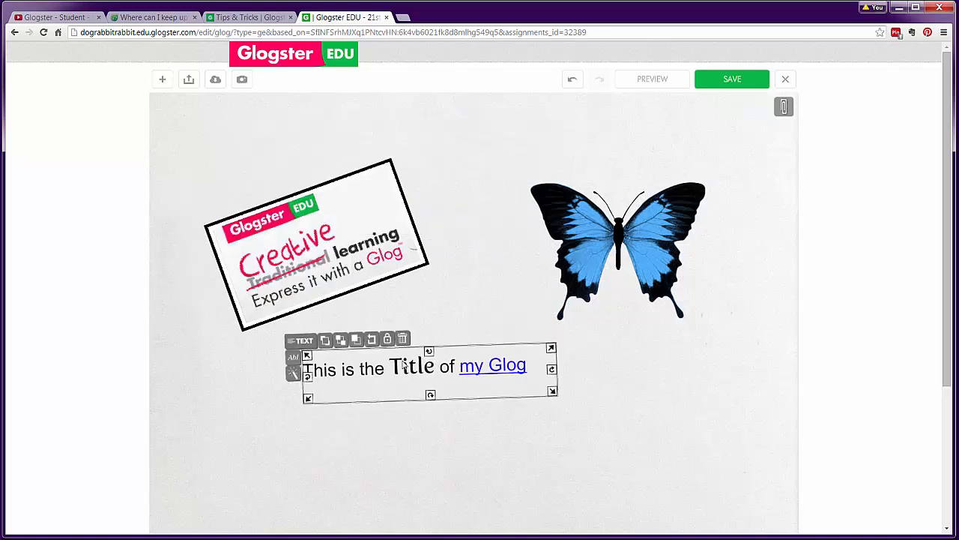
{"action": "left_click_drag", "start_coordinate": [340, 368], "coordinate": [301, 190]}
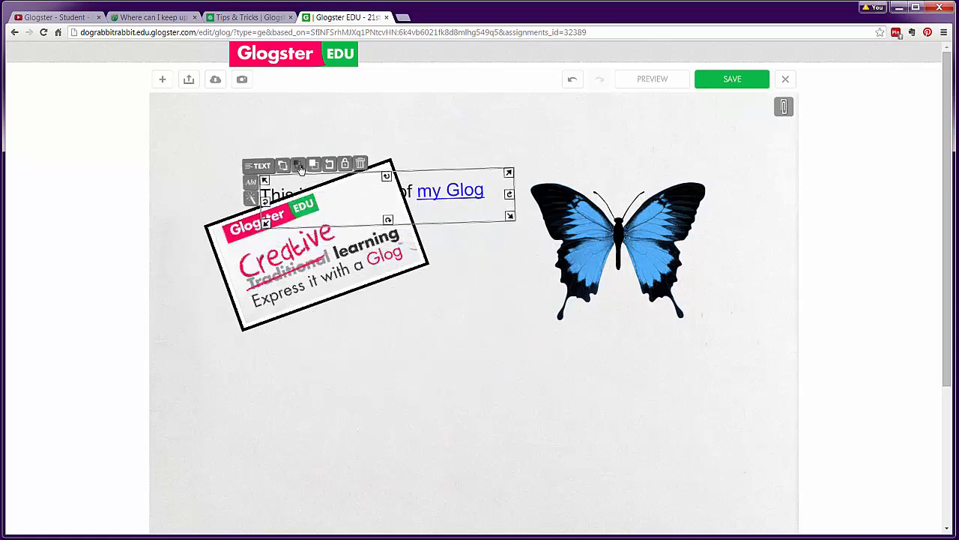
{"action": "left_click", "coordinate": [298, 165]}
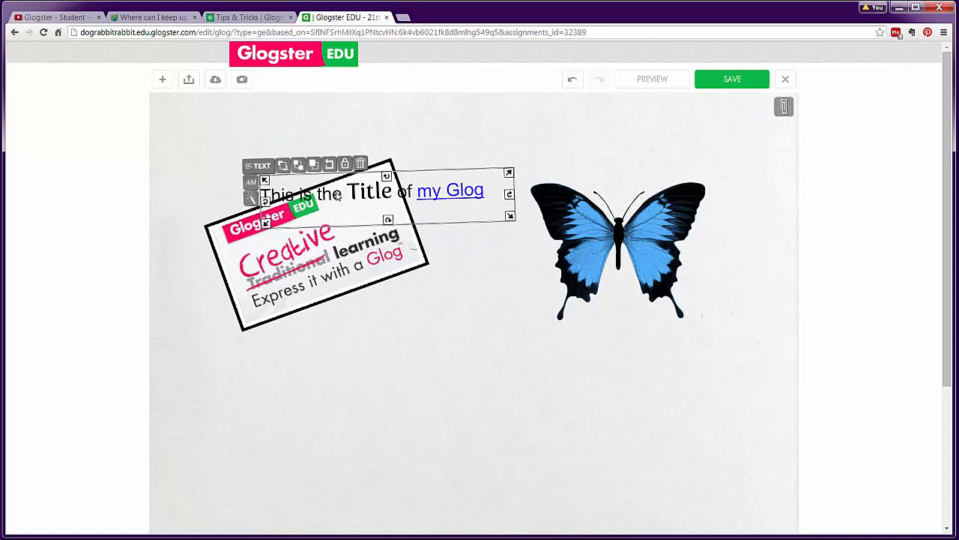
{"action": "left_click_drag", "start_coordinate": [337, 195], "coordinate": [342, 185]}
- Duplicate the title text below the Creative learning image, and remove the link from "my Glog" in the copy
{"action": "left_click", "coordinate": [319, 156]}
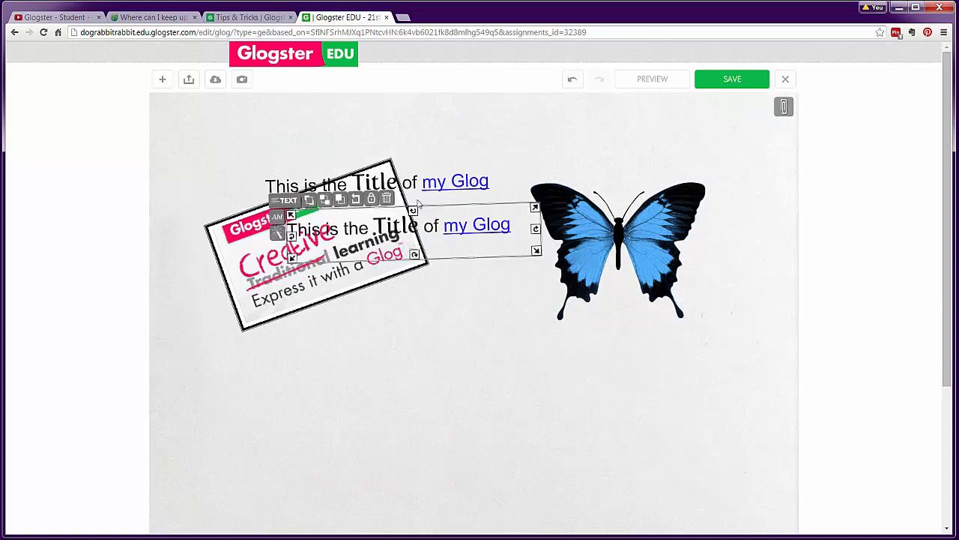
{"action": "left_click_drag", "start_coordinate": [397, 231], "coordinate": [366, 381]}
{"action": "double_click", "coordinate": [420, 380]}
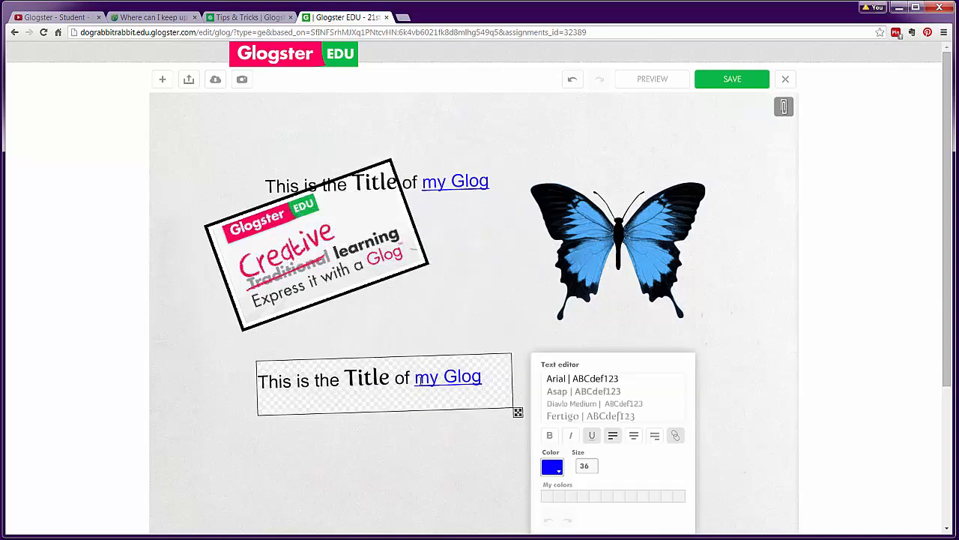
{"action": "left_click_drag", "start_coordinate": [433, 380], "coordinate": [485, 380]}
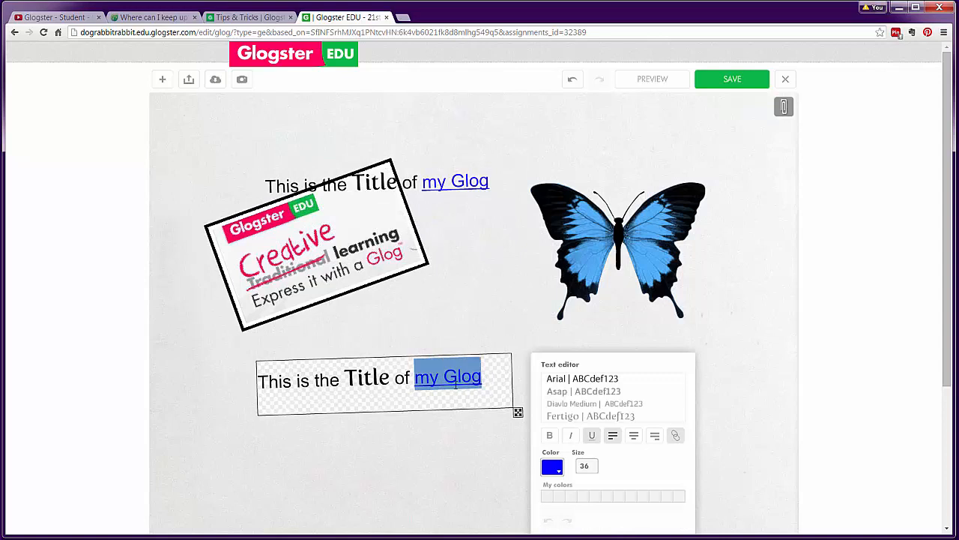
{"action": "left_click", "coordinate": [675, 435]}
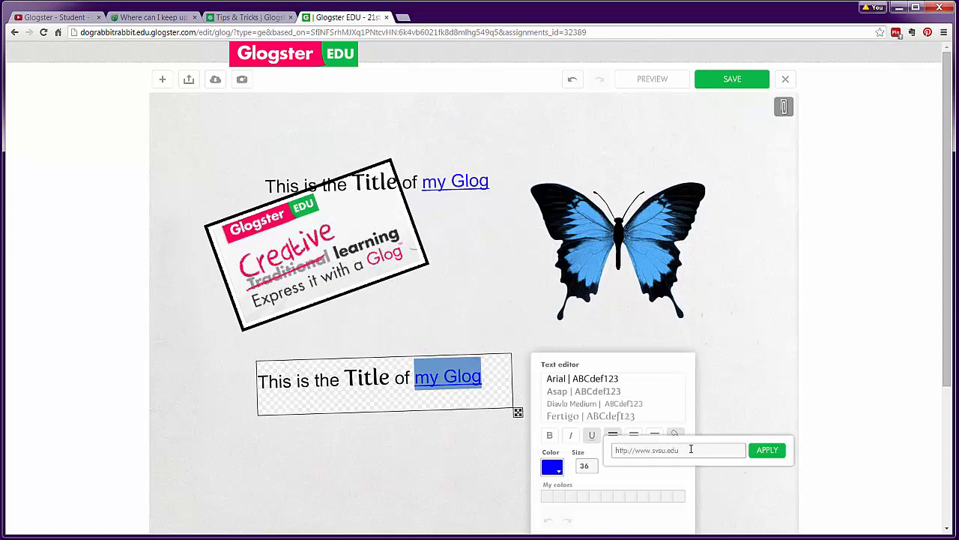
{"action": "left_click_drag", "start_coordinate": [691, 448], "coordinate": [583, 443]}
{"action": "key", "text": "BackSpace"}
{"action": "left_click", "coordinate": [769, 450]}
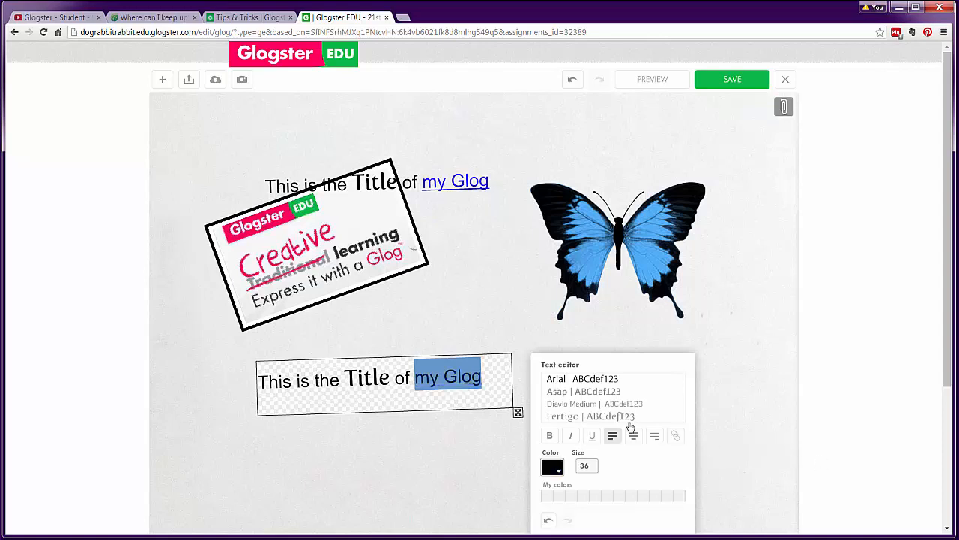
{"action": "left_click", "coordinate": [493, 339]}
{"action": "left_click", "coordinate": [491, 332]}
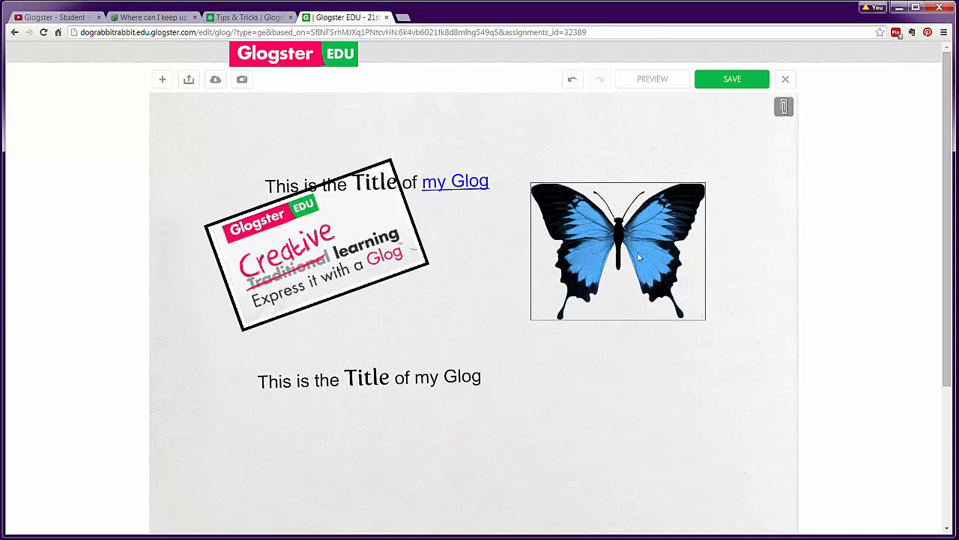
- Show the glog's attachments, and move the linked title clear of the Creative learning image into the space above it
{"action": "left_click", "coordinate": [784, 109]}
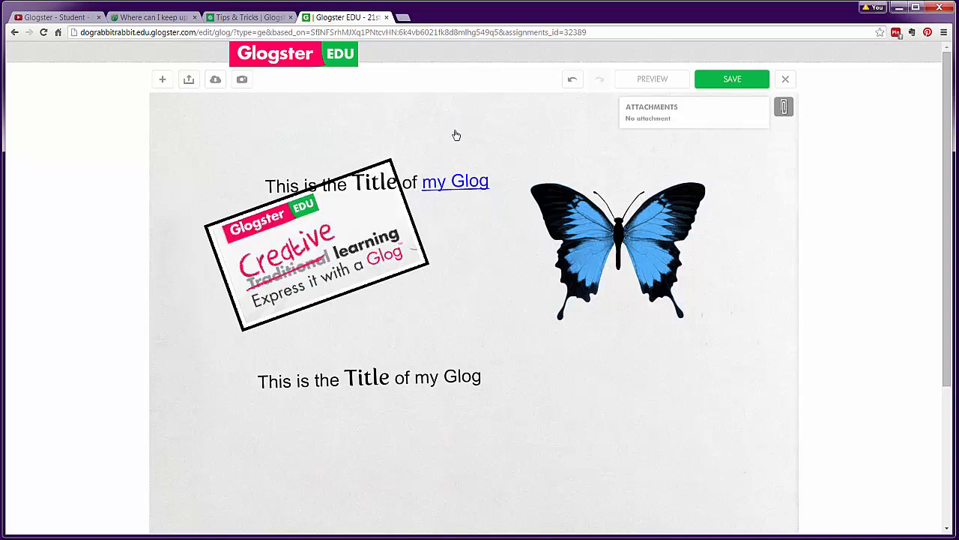
{"action": "left_click_drag", "start_coordinate": [454, 181], "coordinate": [374, 132]}
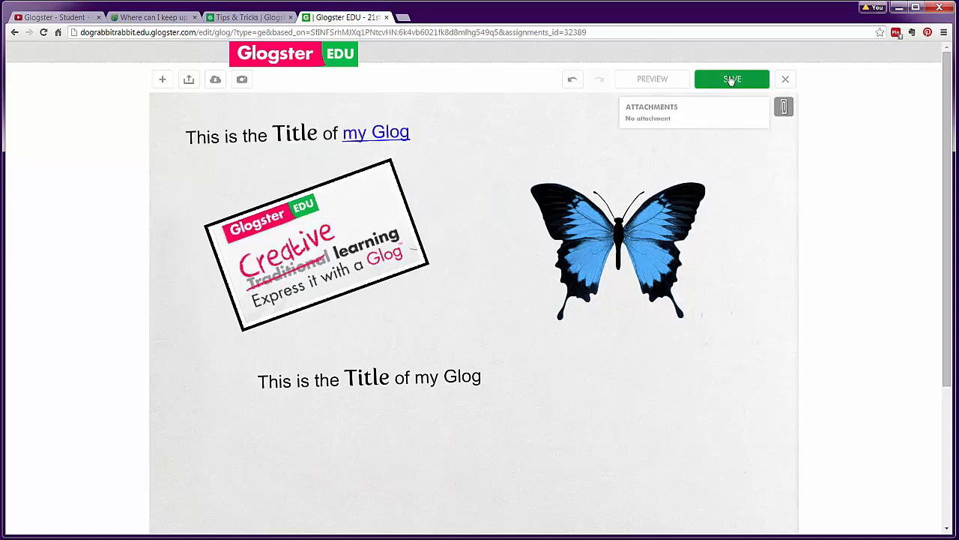
- Begin saving the glog and name it SampleGlogforVideo
{"action": "left_click", "coordinate": [730, 80]}
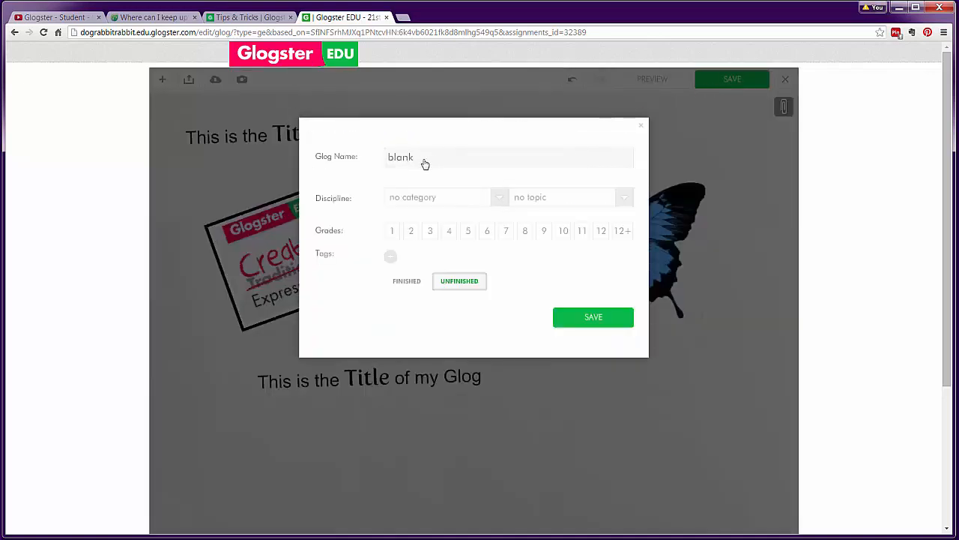
{"action": "left_click_drag", "start_coordinate": [425, 163], "coordinate": [360, 157]}
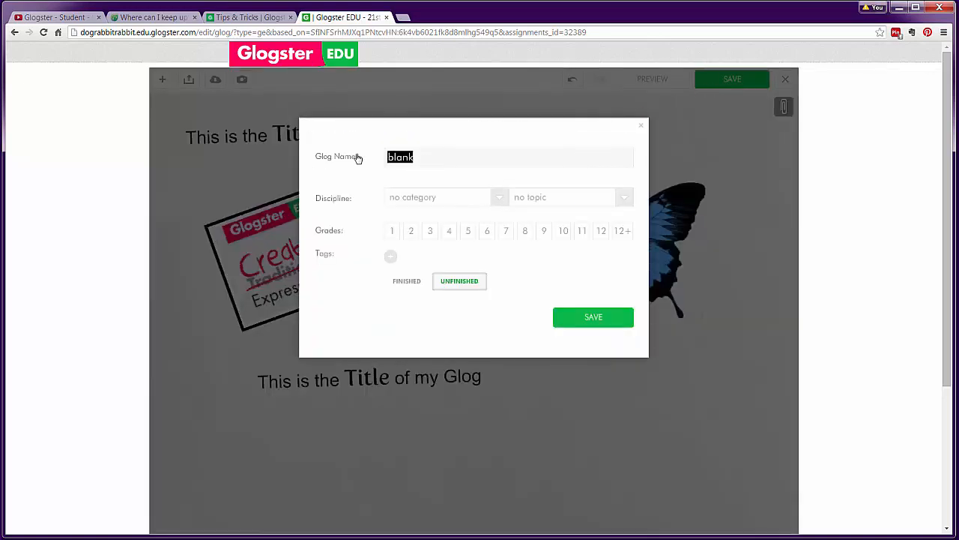
{"action": "type", "text": "SampleGlogforVideo"}
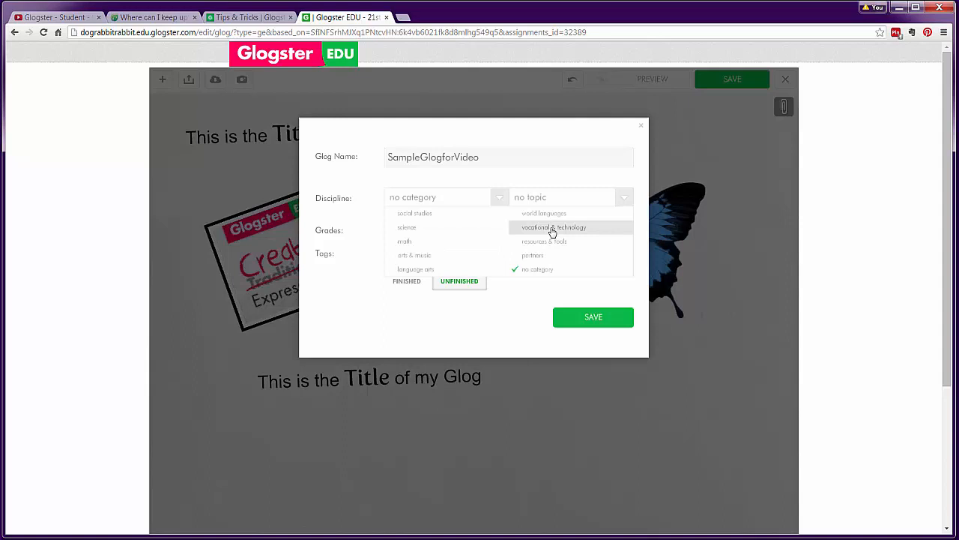
- Assign the glog the vocational & technology discipline, the how it's made topic and grade 12+, and save it as unfinished
{"action": "left_click", "coordinate": [552, 228]}
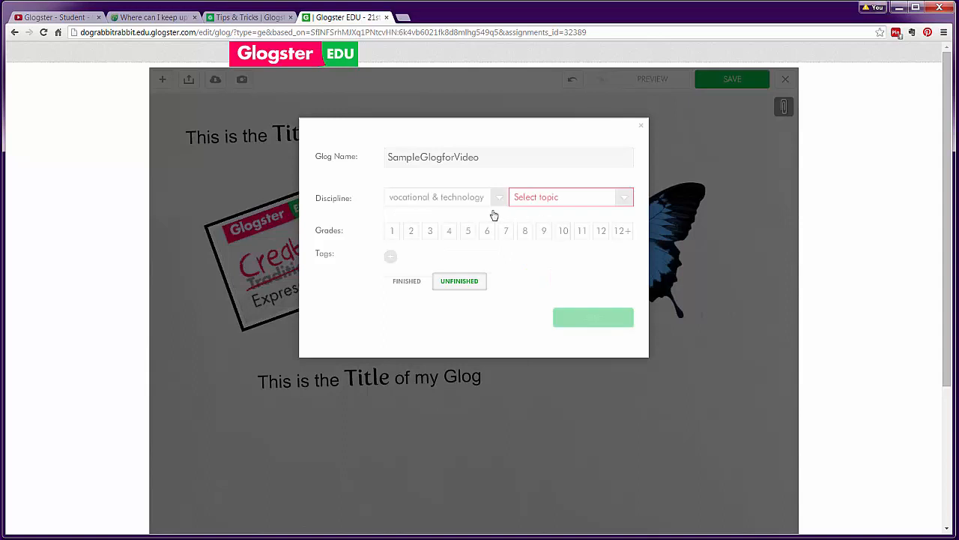
{"action": "left_click", "coordinate": [567, 203]}
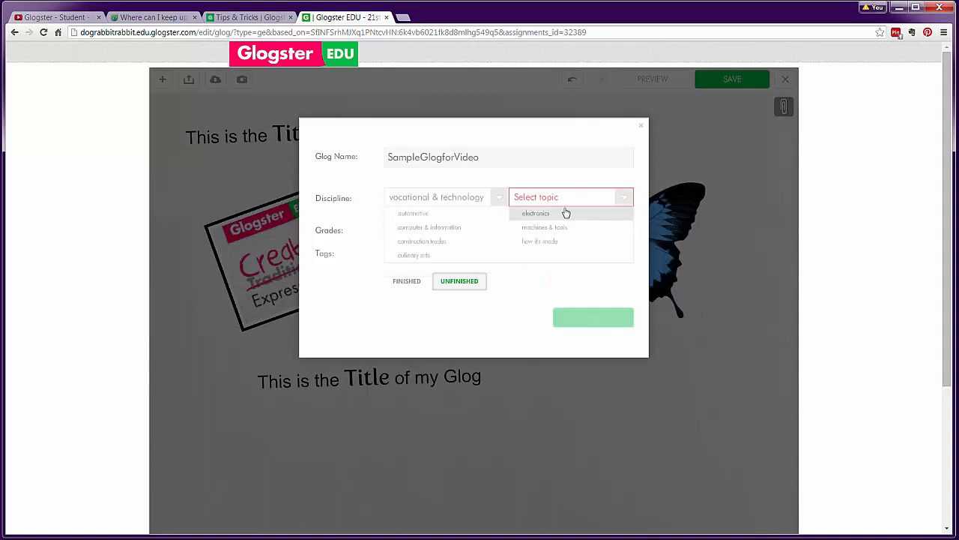
{"action": "left_click", "coordinate": [534, 243]}
{"action": "left_click", "coordinate": [617, 235]}
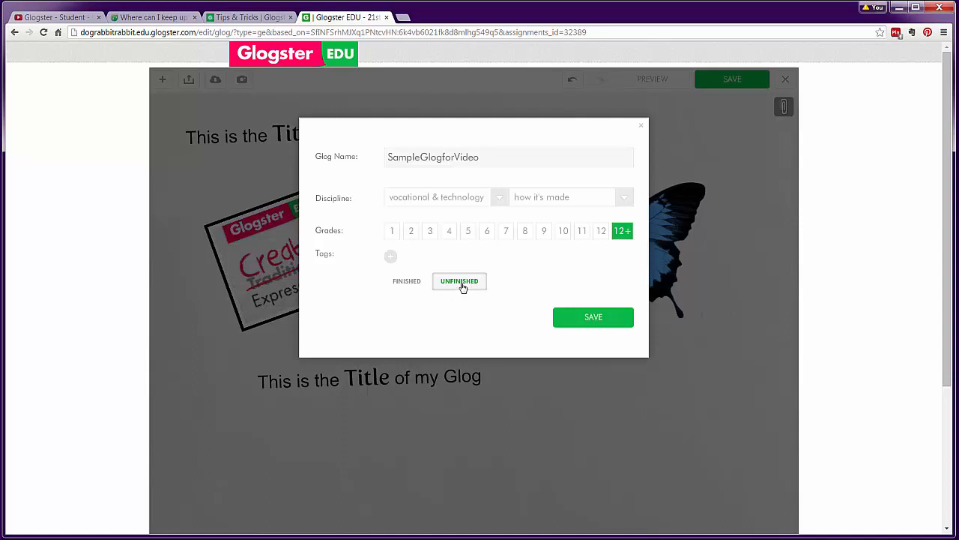
{"action": "left_click", "coordinate": [584, 318]}
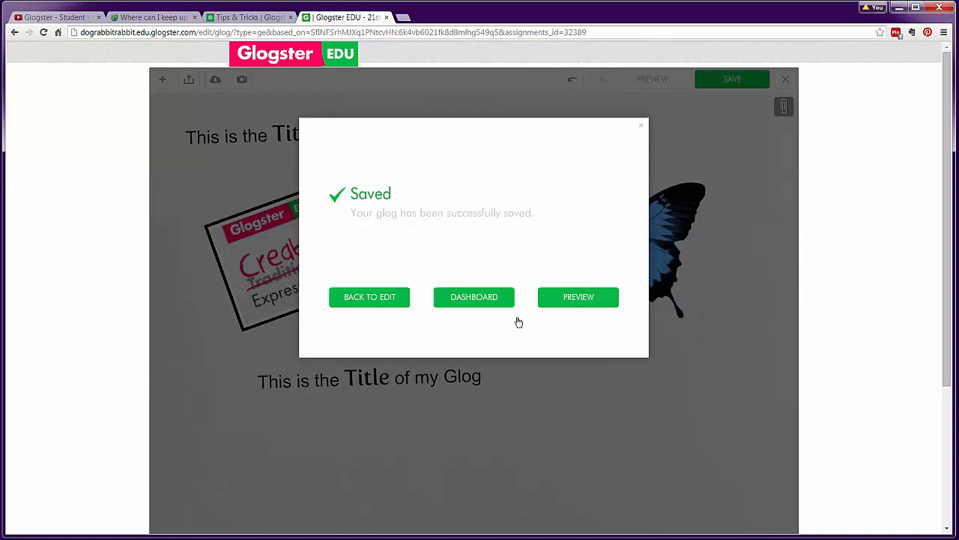
- Preview the saved glog and select its full web address
{"action": "left_click", "coordinate": [568, 302]}
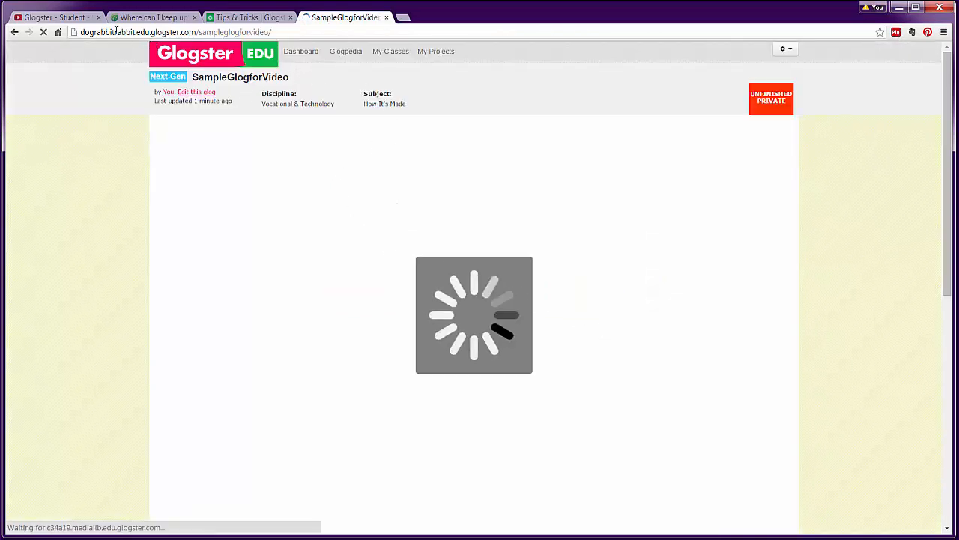
{"action": "left_click", "coordinate": [282, 32]}
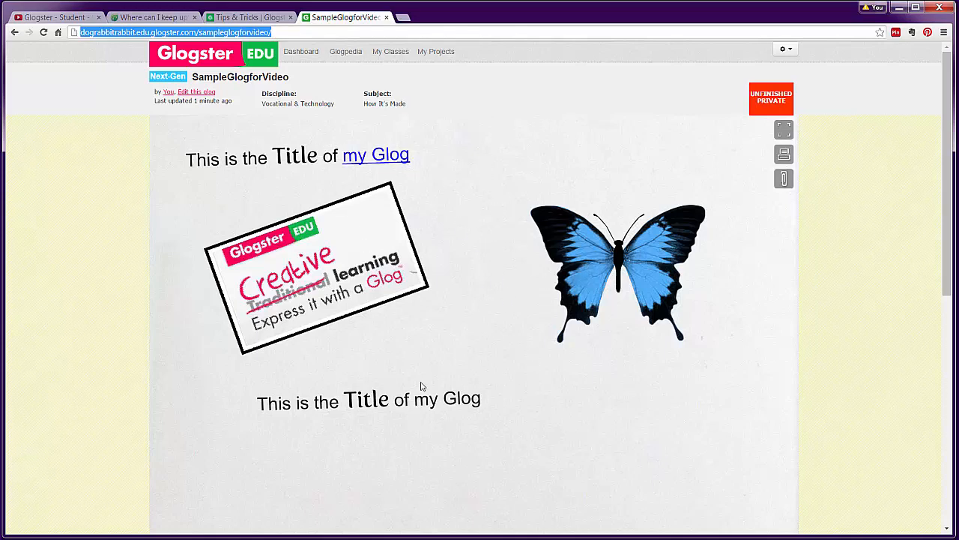
- Return to the dashboard and show the templates available for creating a new glog
{"action": "left_click", "coordinate": [294, 54]}
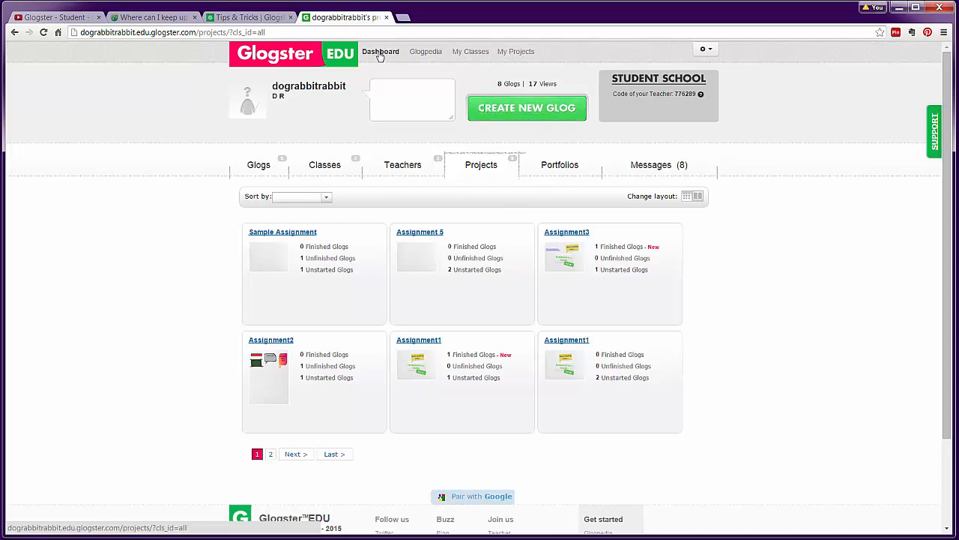
{"action": "left_click", "coordinate": [533, 113]}
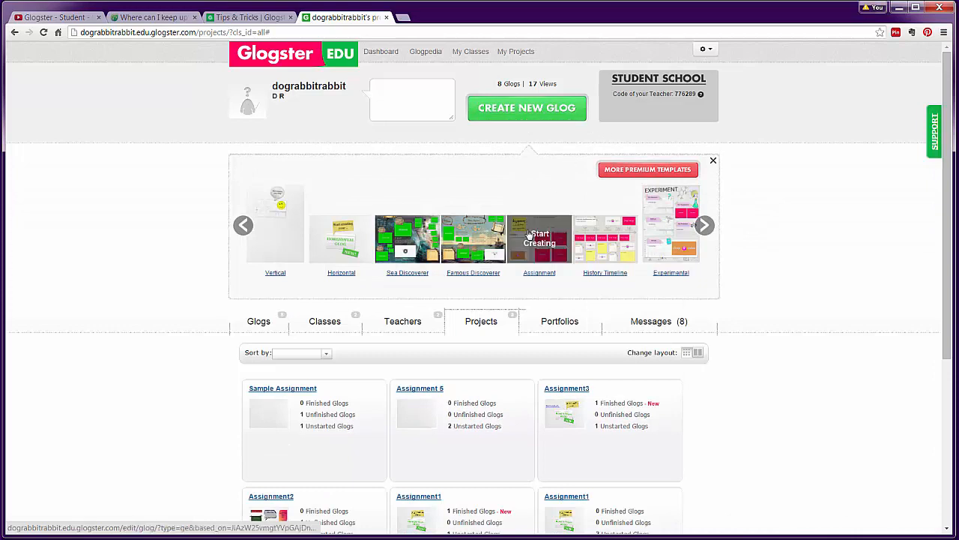